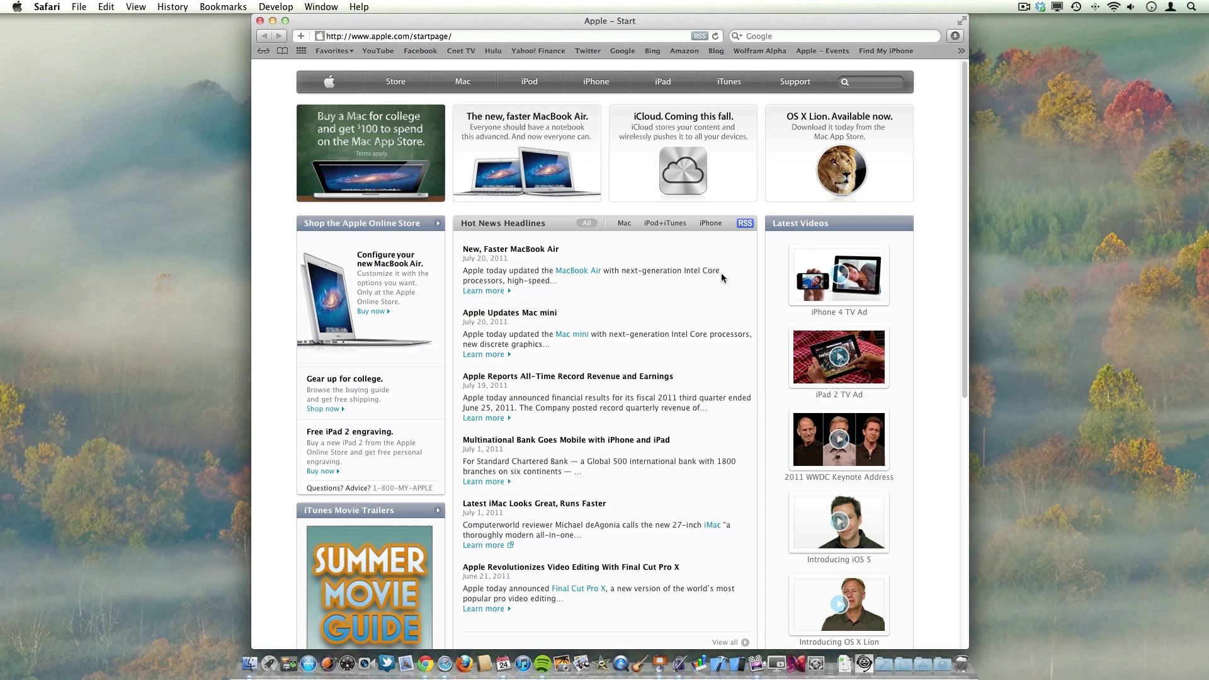
Swipe the iCal month view to page-curl back from August 2011 to July 2011.
scroll(721, 277, down, 10)
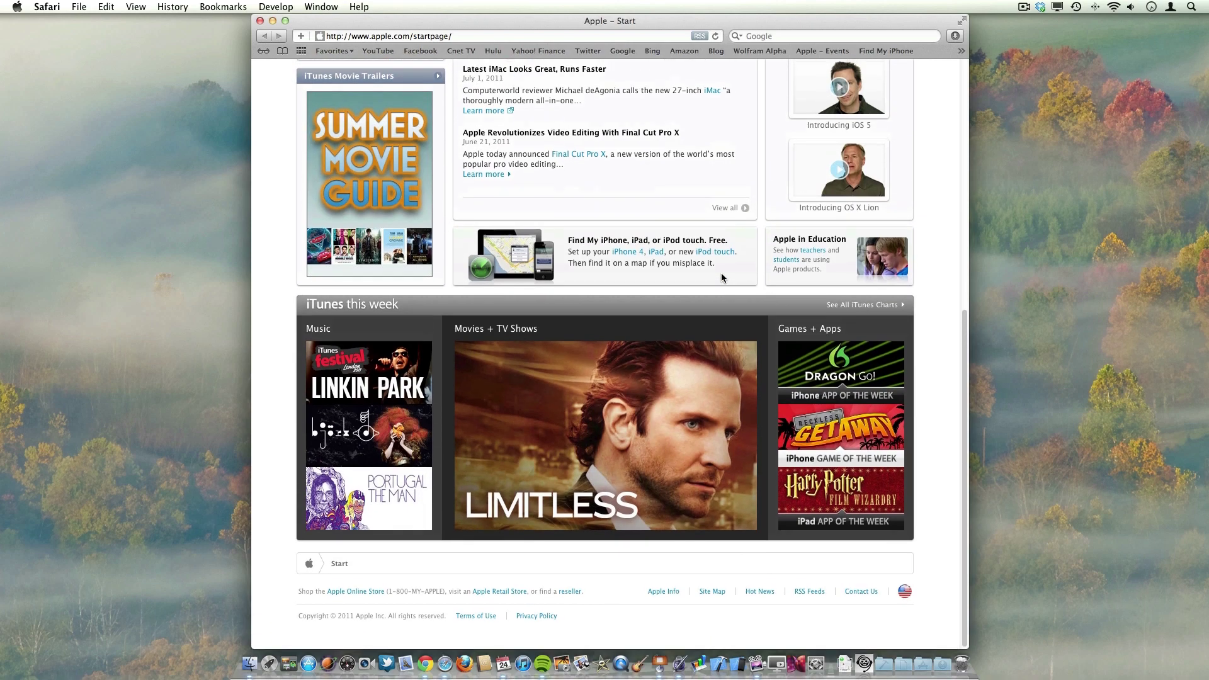
scroll(721, 277, up, 10)
scroll(722, 277, down, 10)
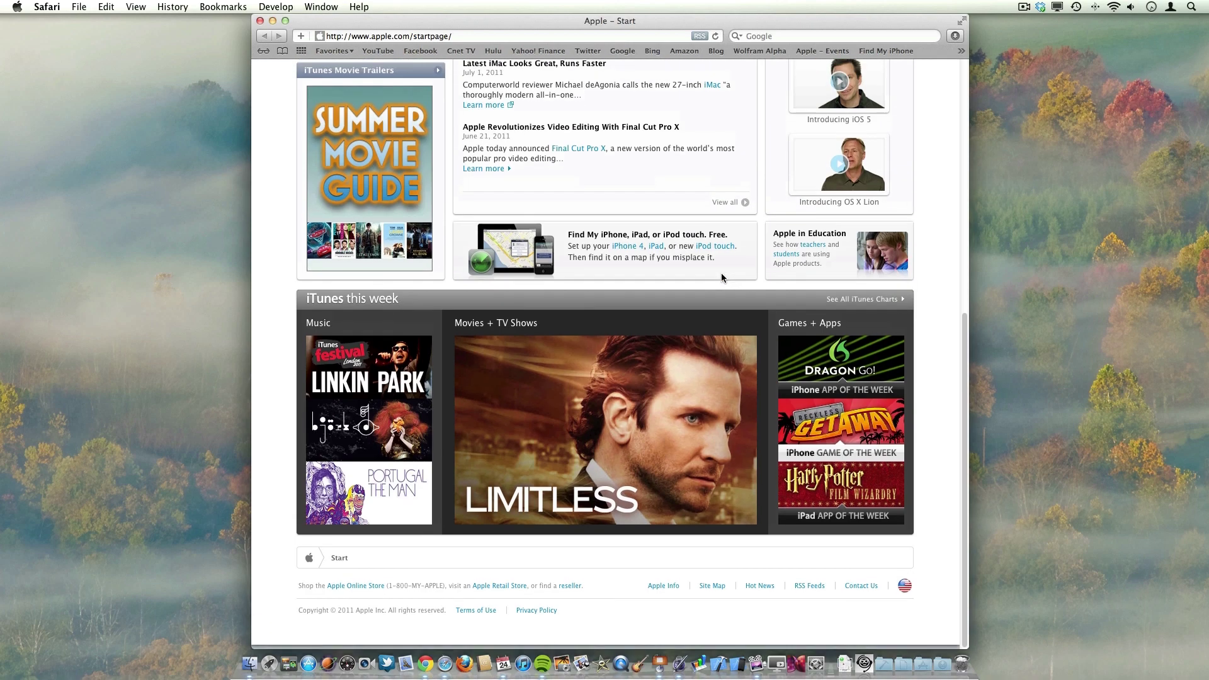
scroll(722, 277, up, 10)
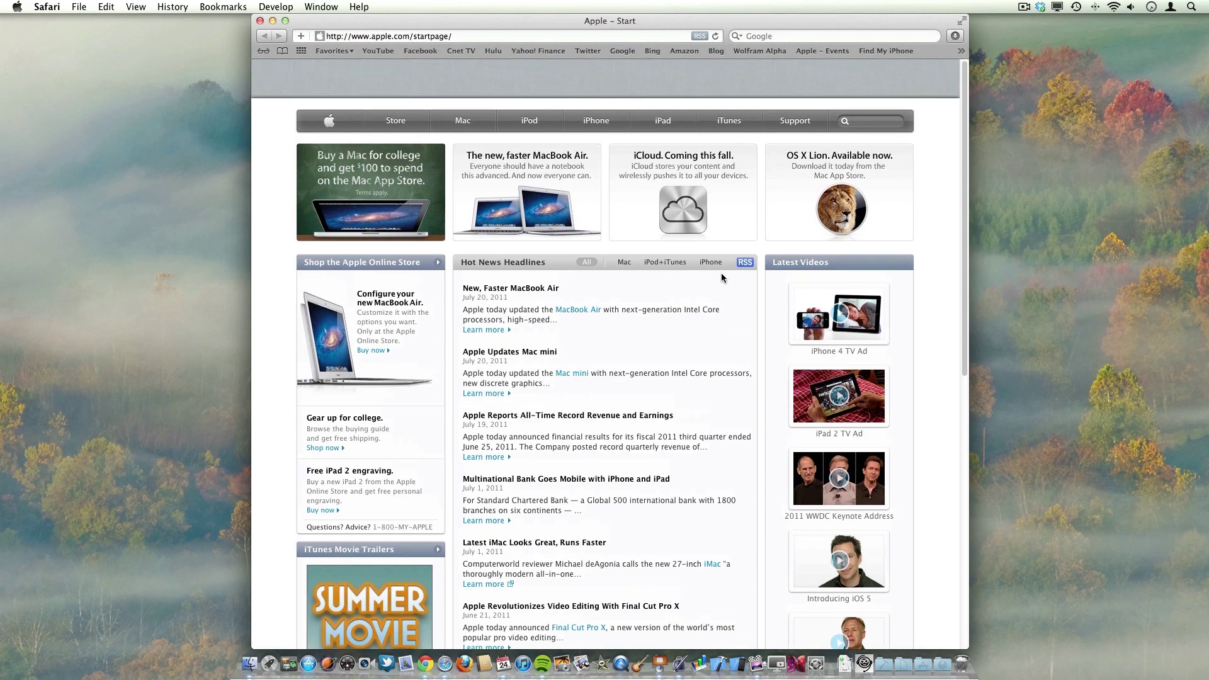
scroll(721, 273, down, 10)
scroll(841, 368, right, 3)
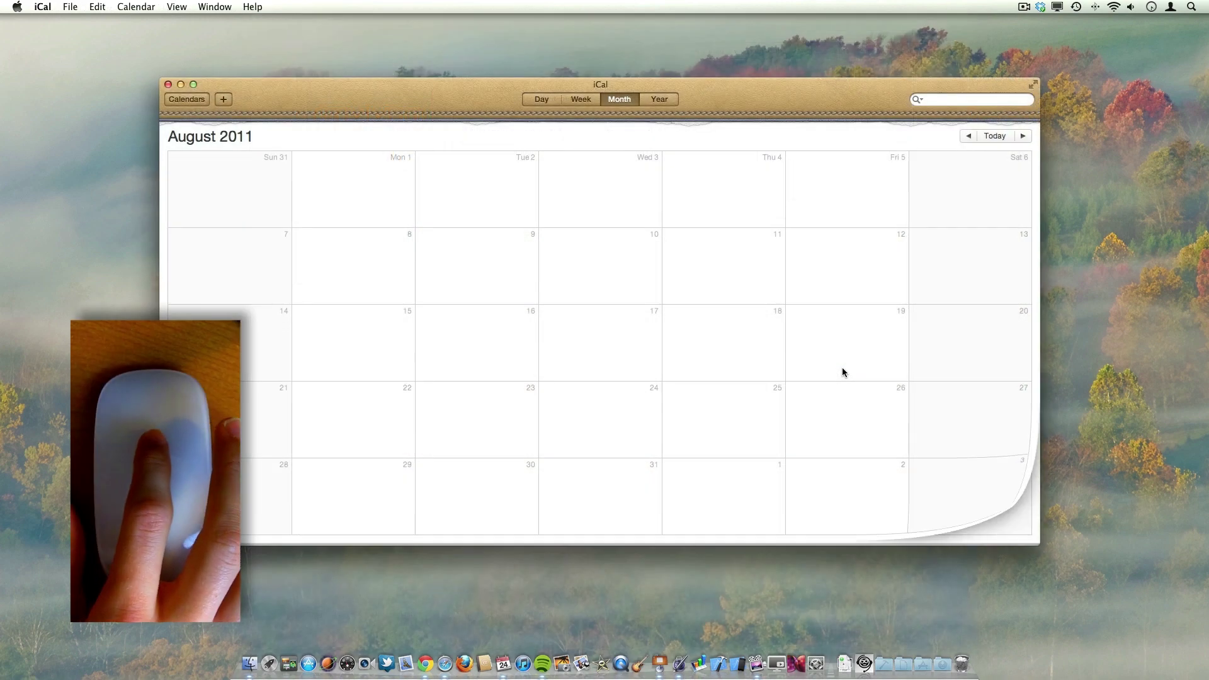
scroll(841, 368, right, 3)
scroll(841, 368, left, 3)
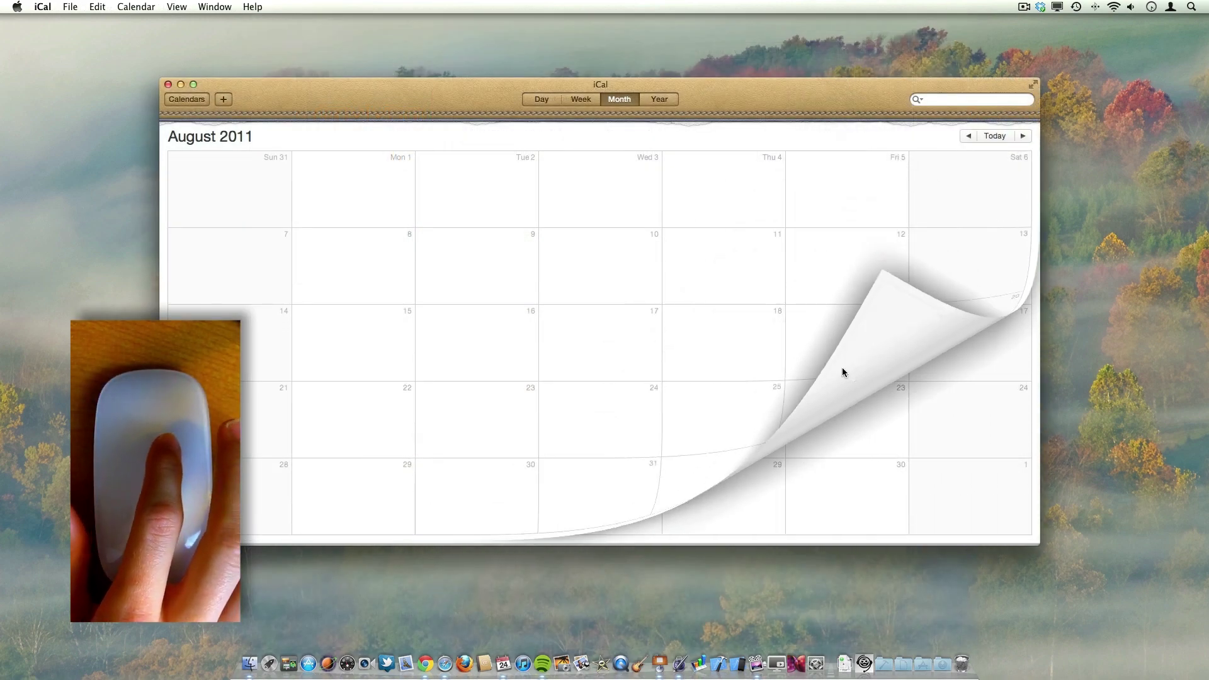
scroll(841, 368, left, 3)
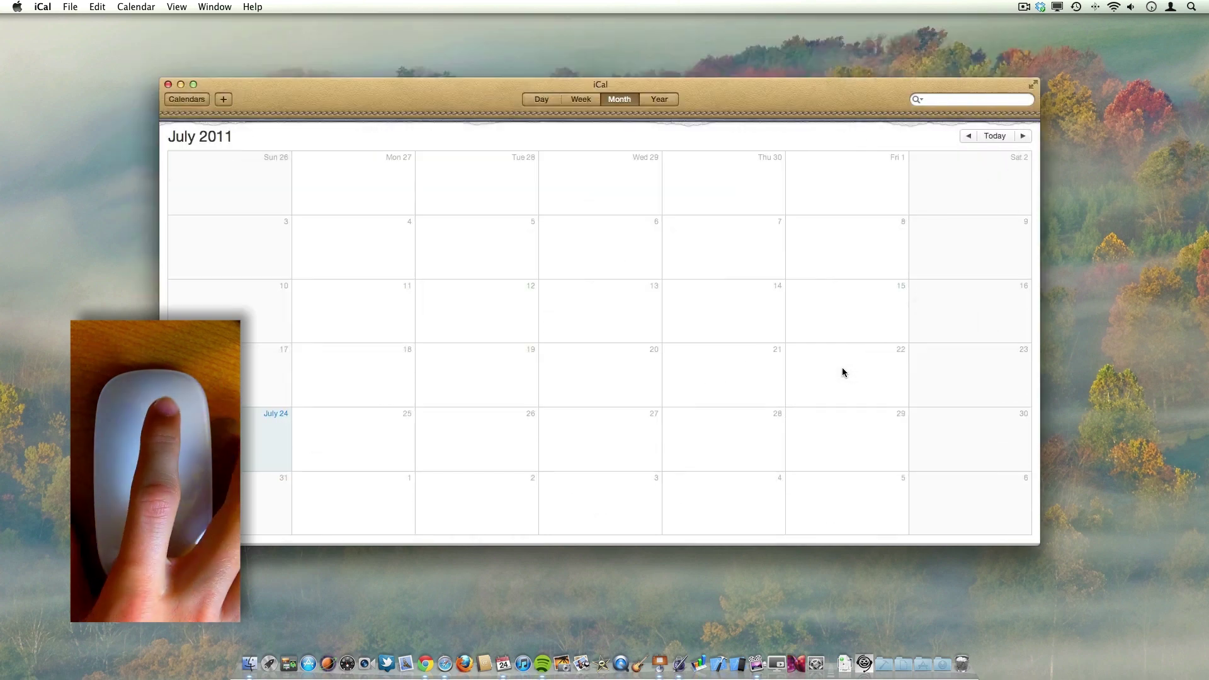
scroll(841, 368, right, 3)
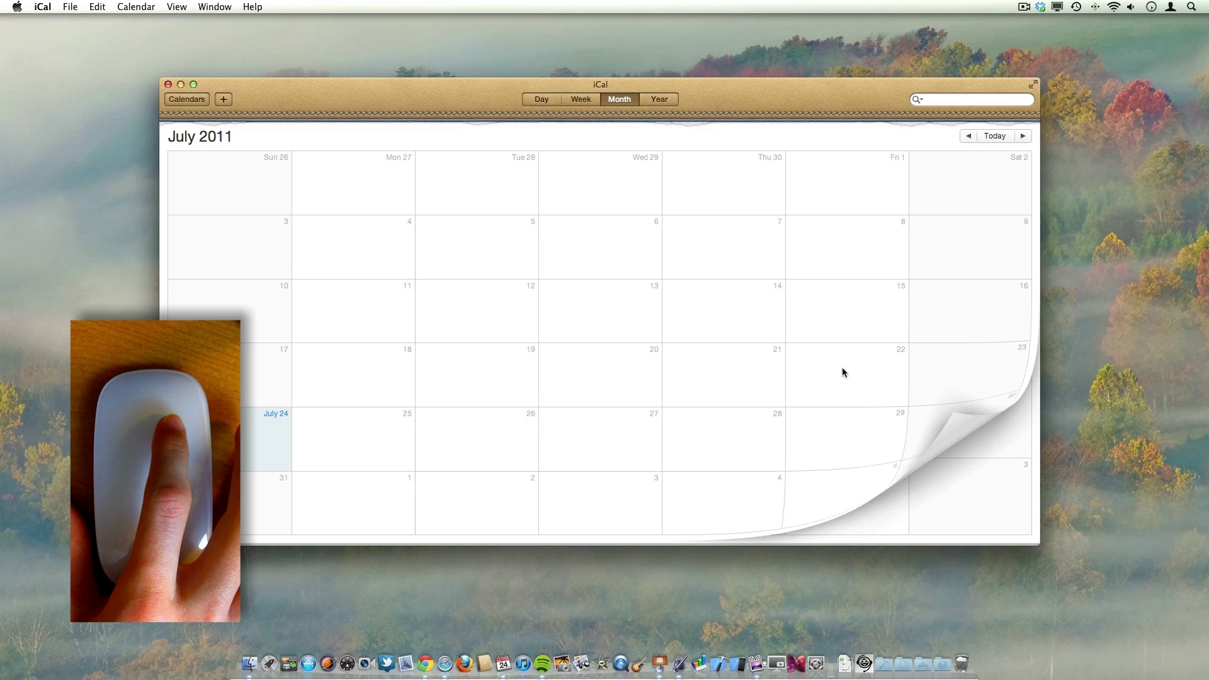
scroll(841, 368, left, 3)
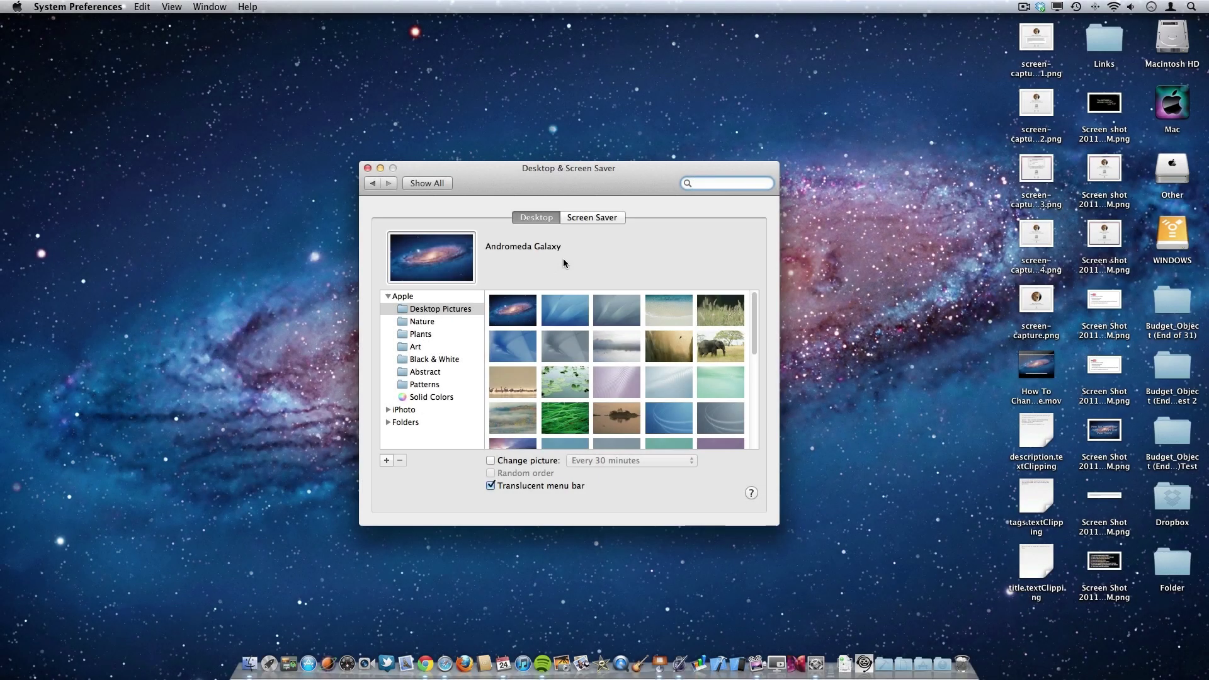
Set Eagle & Waterfall as the wallpaper and move the preferences window to a new space.
click(678, 340)
key(ctrl+Up)
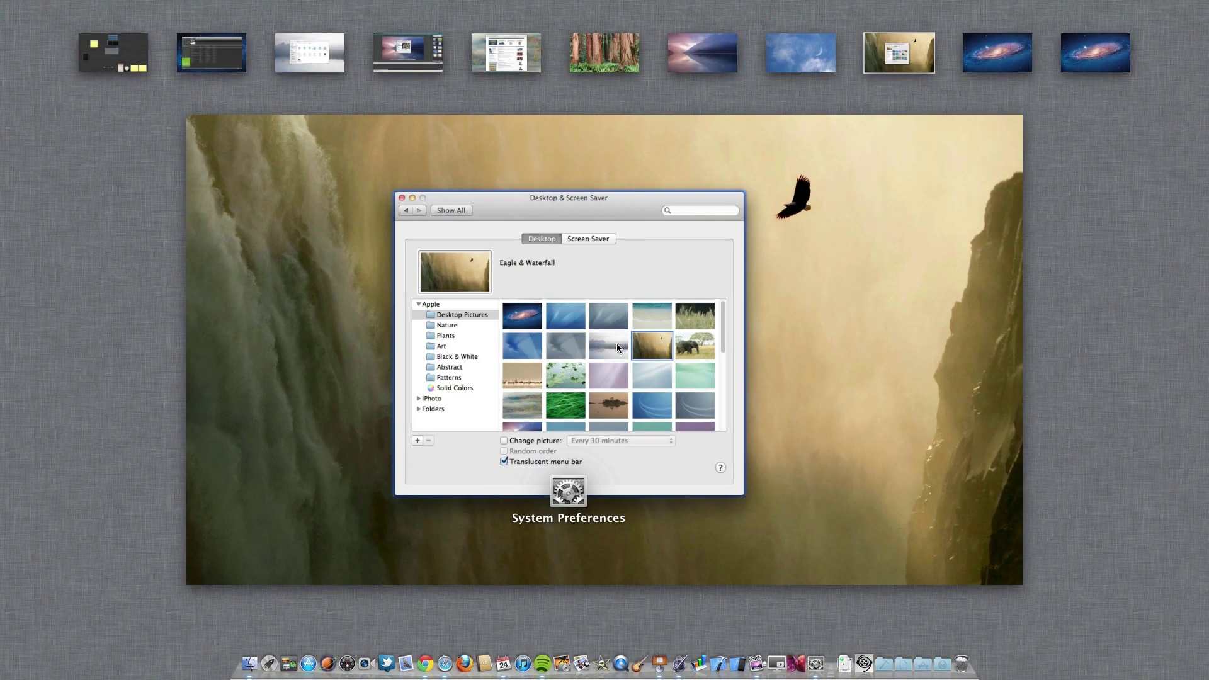
drag(617, 343, 1018, 45)
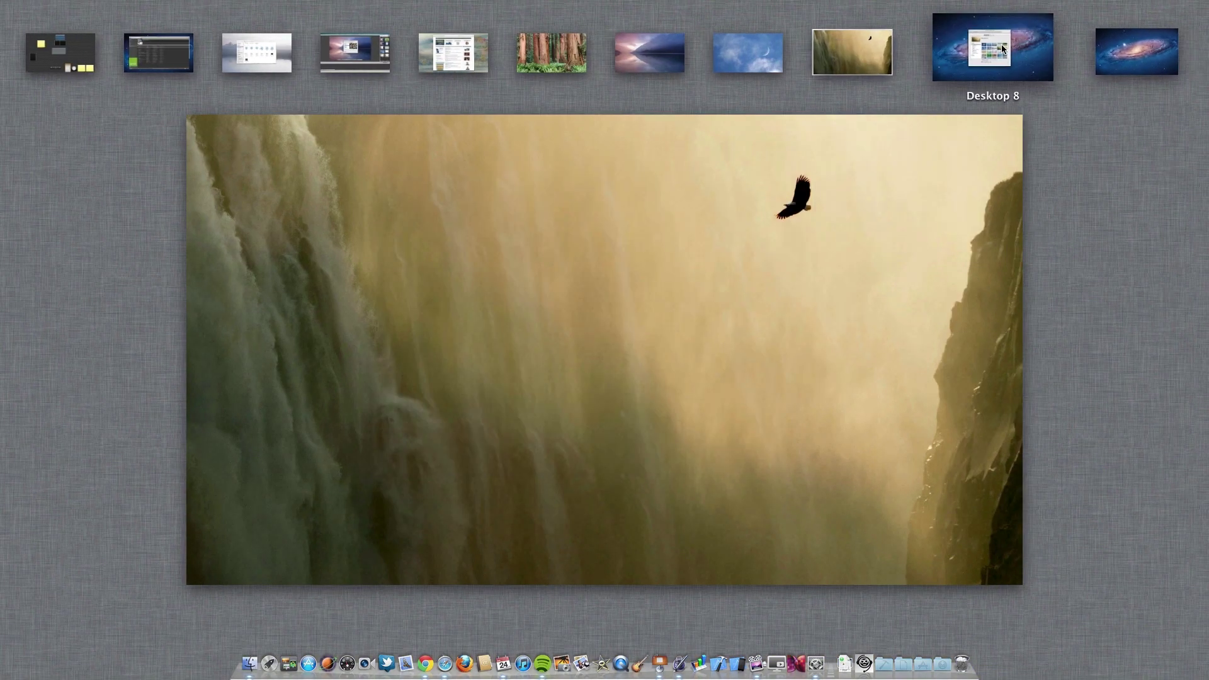
click(1001, 44)
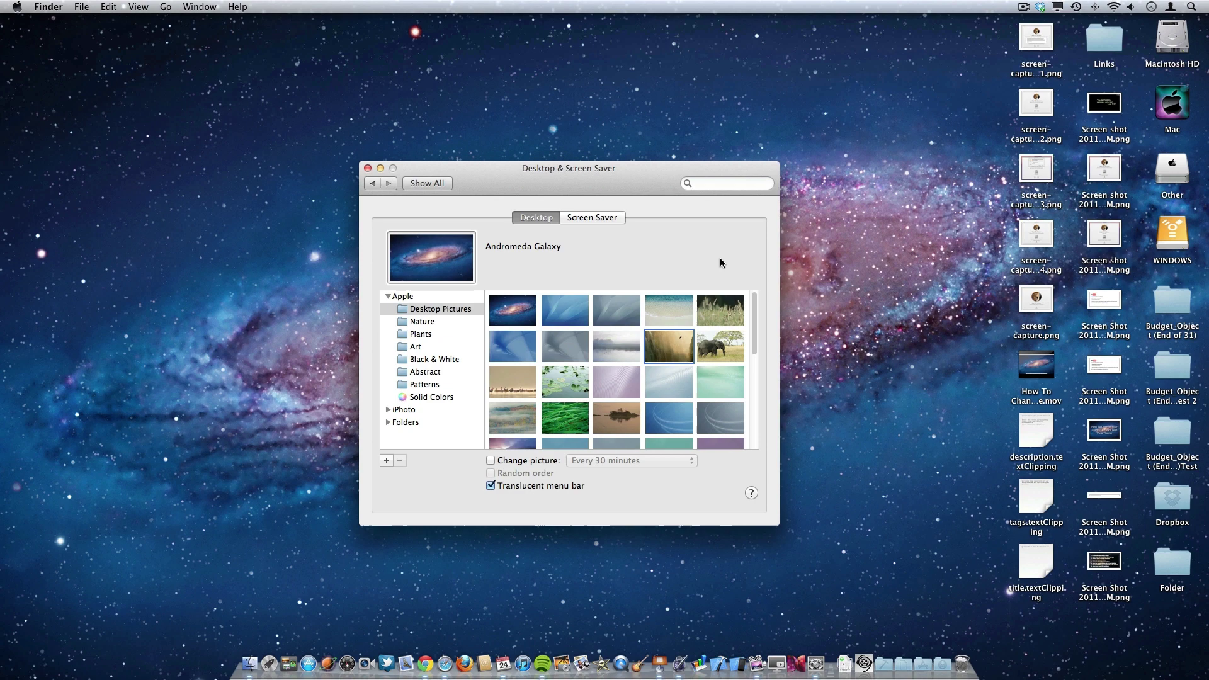
Give the new space the Bristle Grass wallpaper, then carry the preferences window to Desktop 10.
click(721, 319)
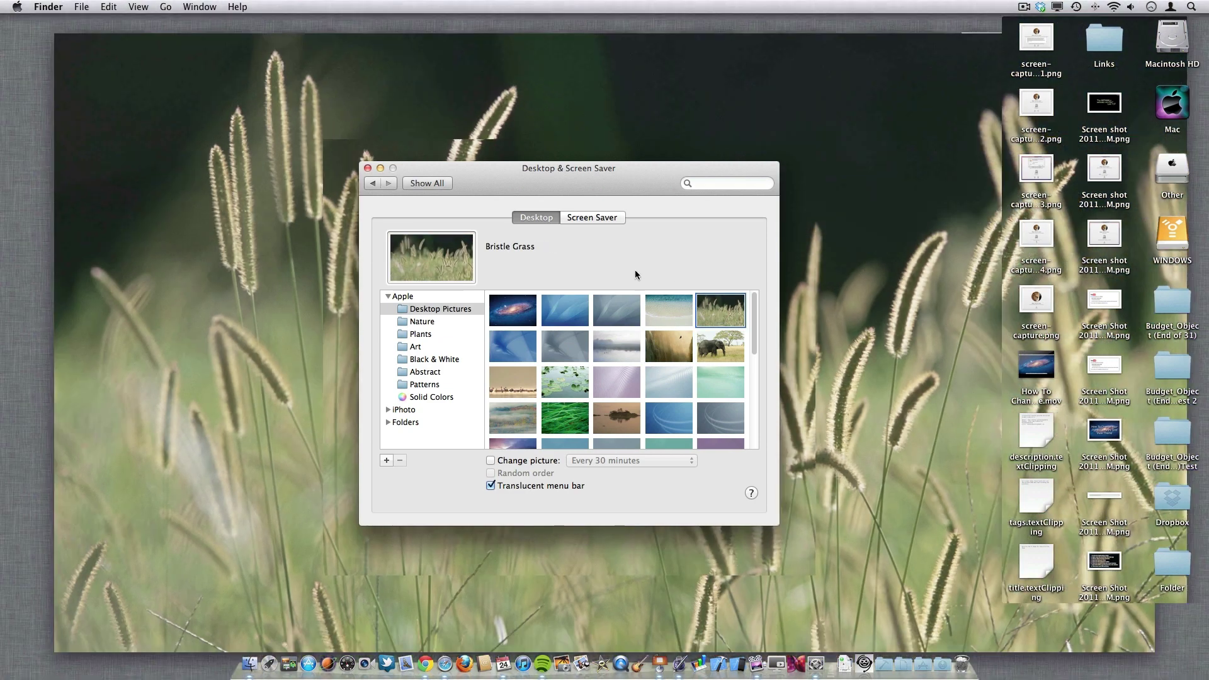
key(ctrl+Up)
drag(592, 273, 1098, 39)
click(1096, 43)
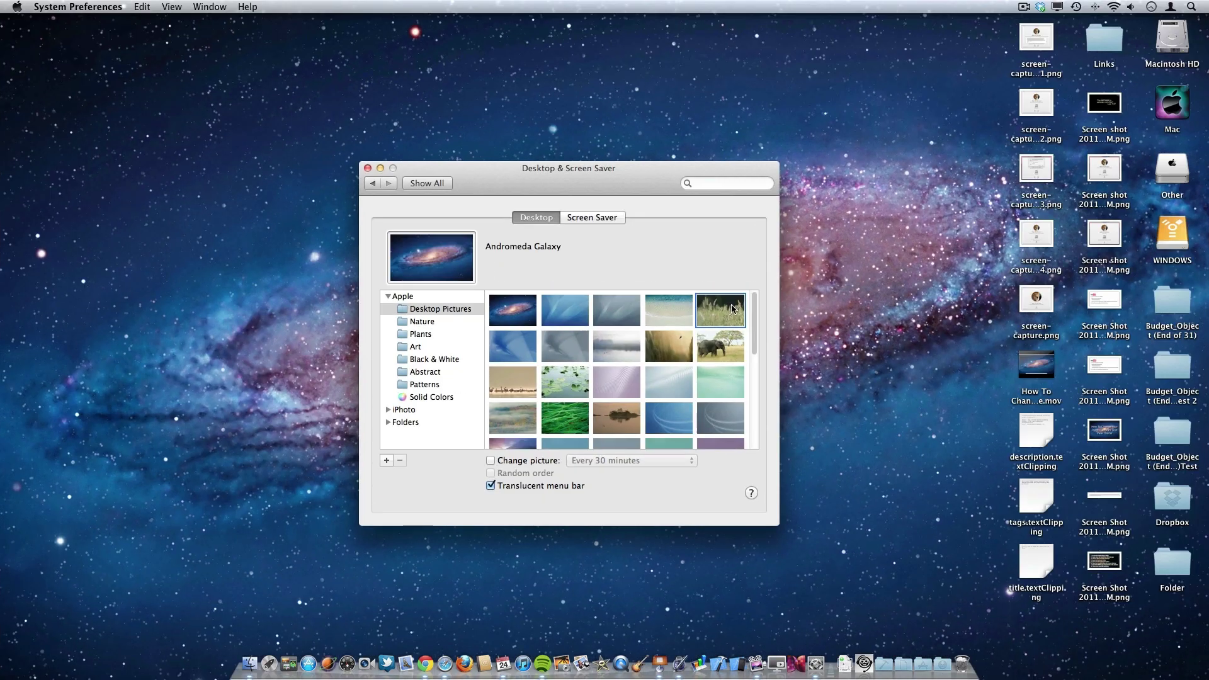
Make Mt. Fuji Desktop 10's wallpaper and compare all spaces in Mission Control.
scroll(679, 374, down, 5)
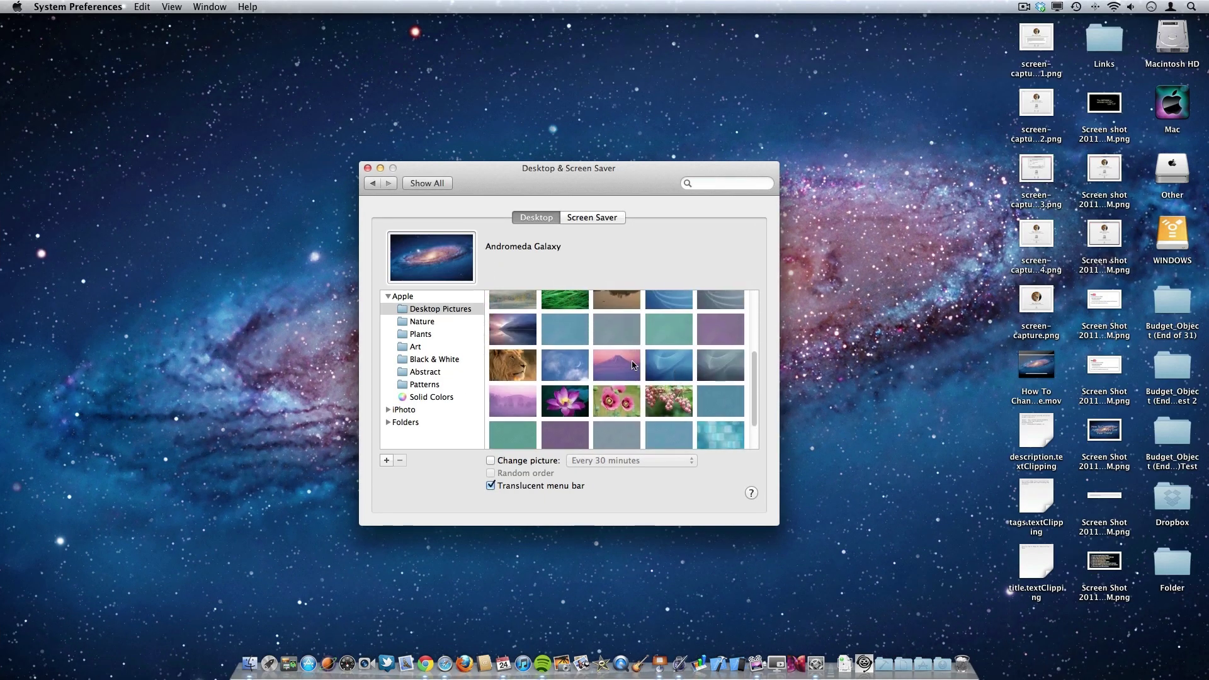
scroll(632, 360, up, 3)
scroll(633, 360, down, 5)
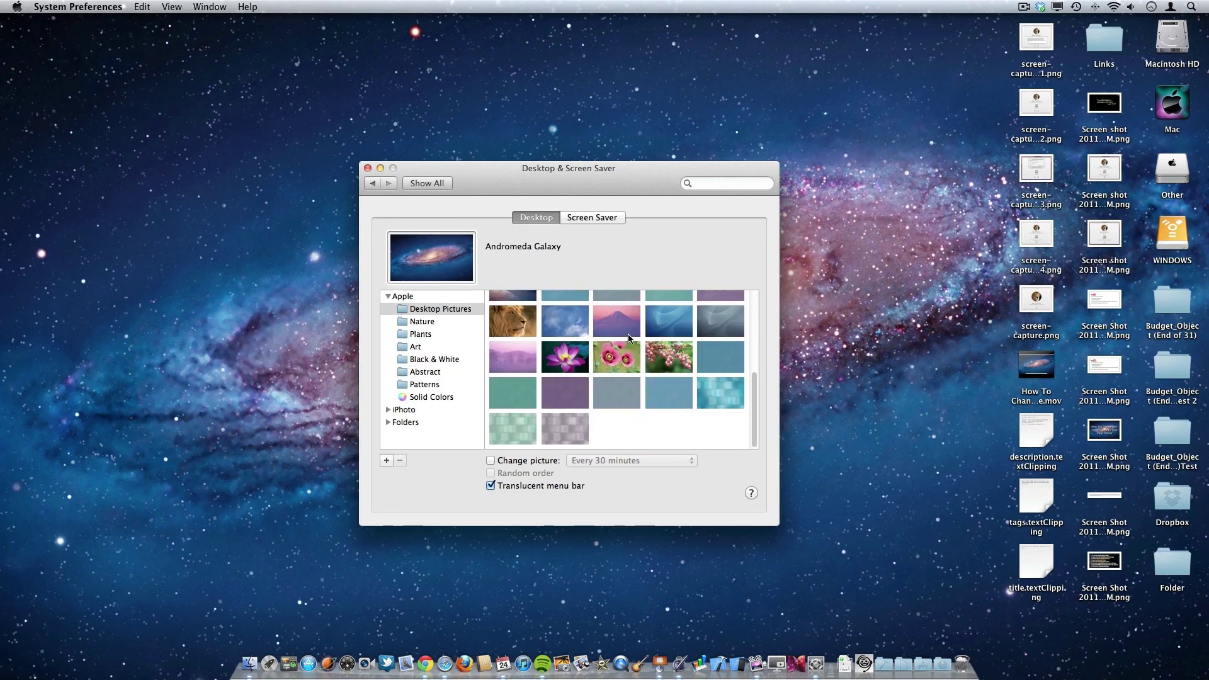
click(627, 332)
key(ctrl+Up)
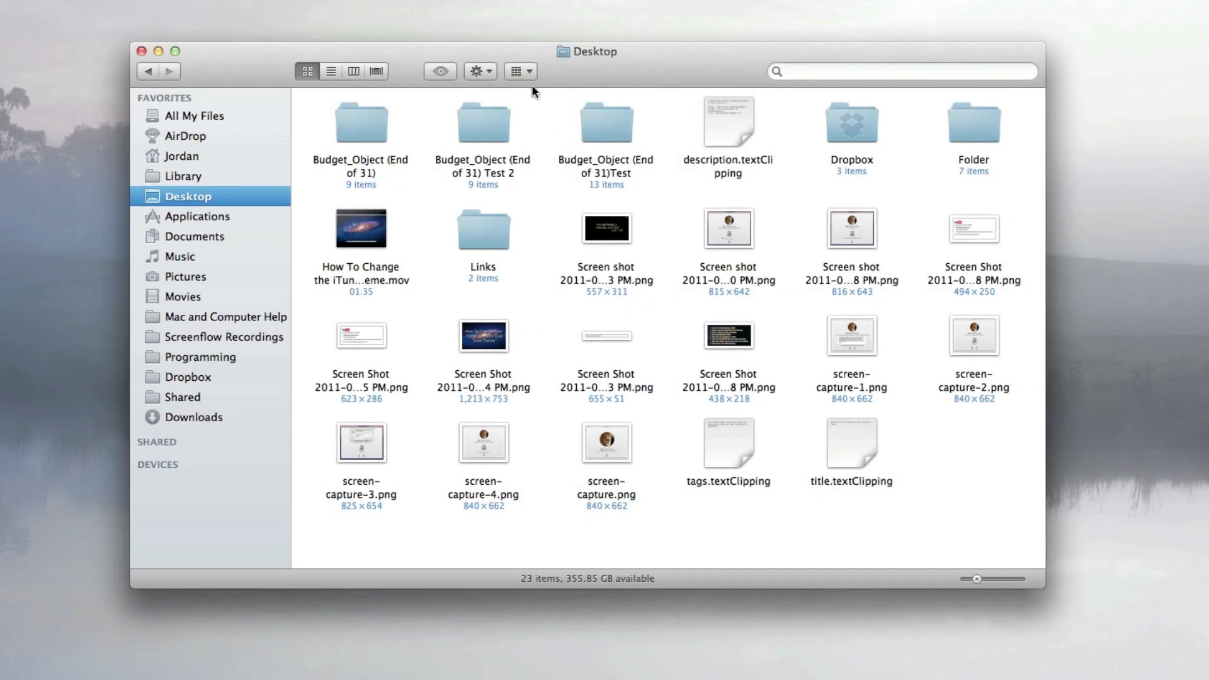
Arrange the Desktop folder items by Kind and browse the grouped rows.
click(523, 71)
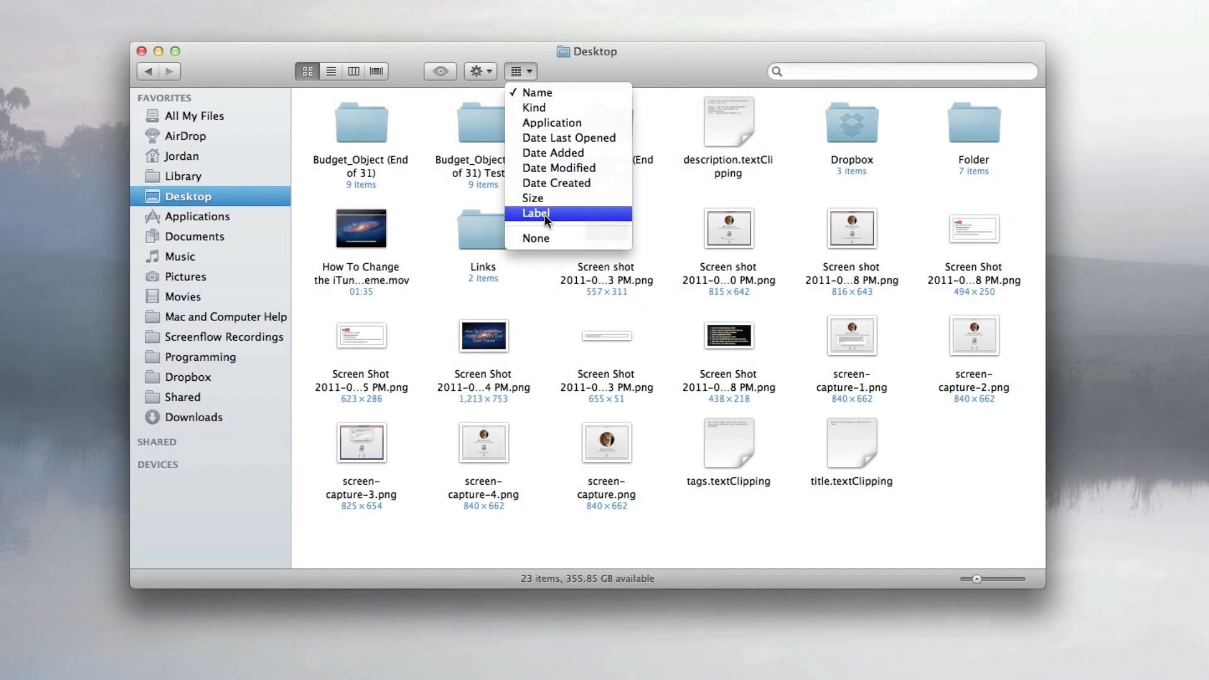
click(540, 107)
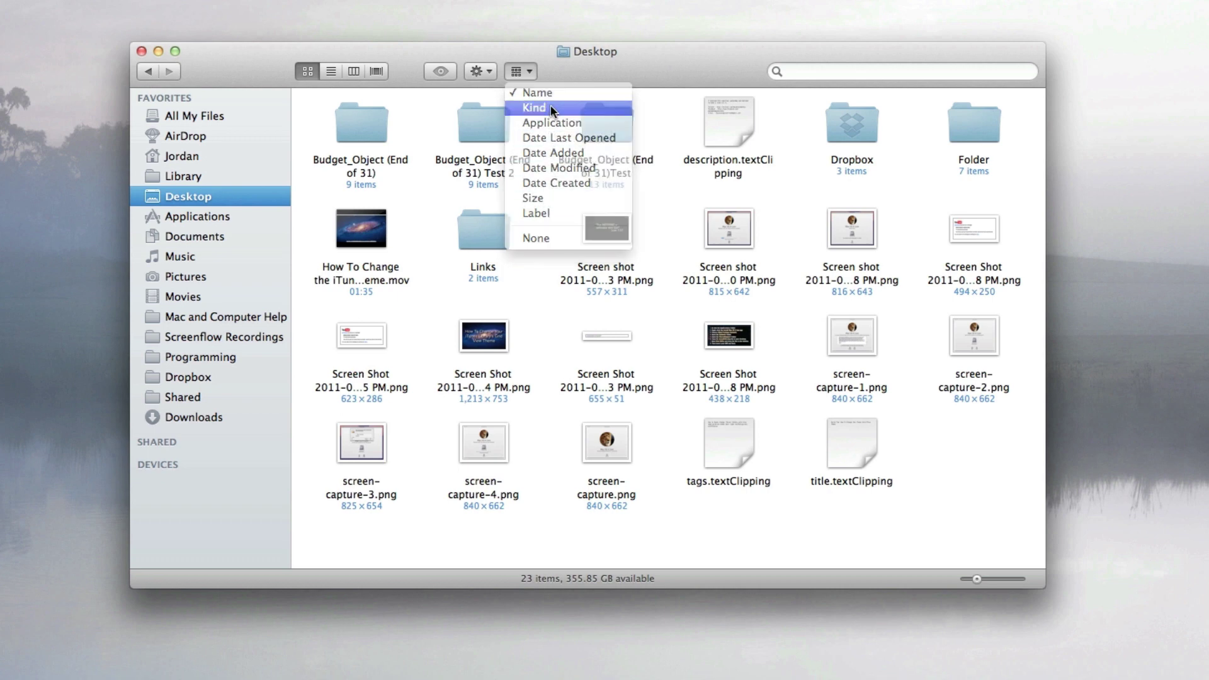
scroll(549, 127, right, 2)
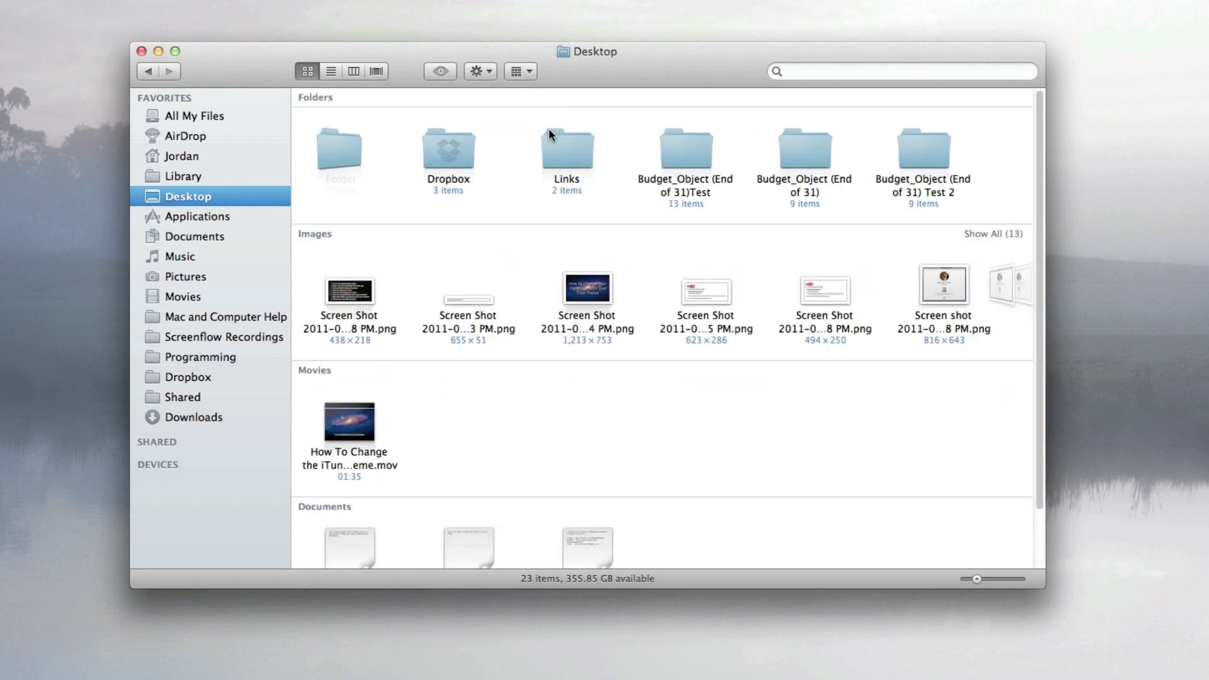
scroll(619, 289, right, 5)
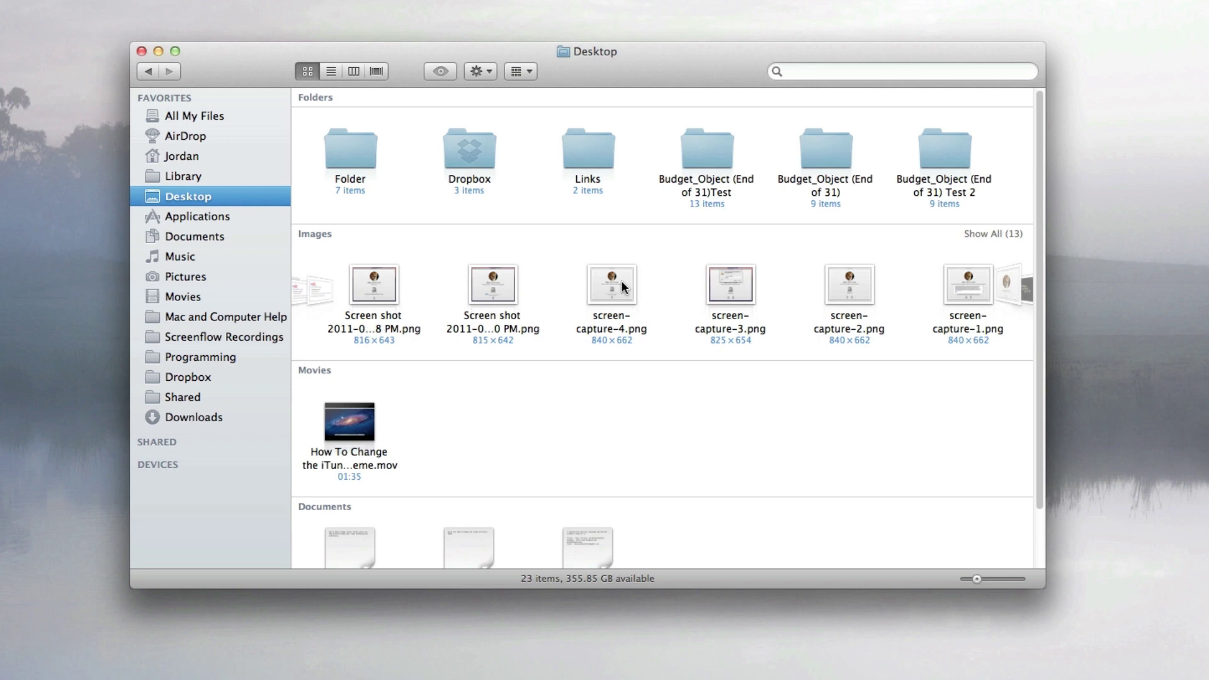
scroll(622, 281, left, 5)
scroll(622, 281, down, 3)
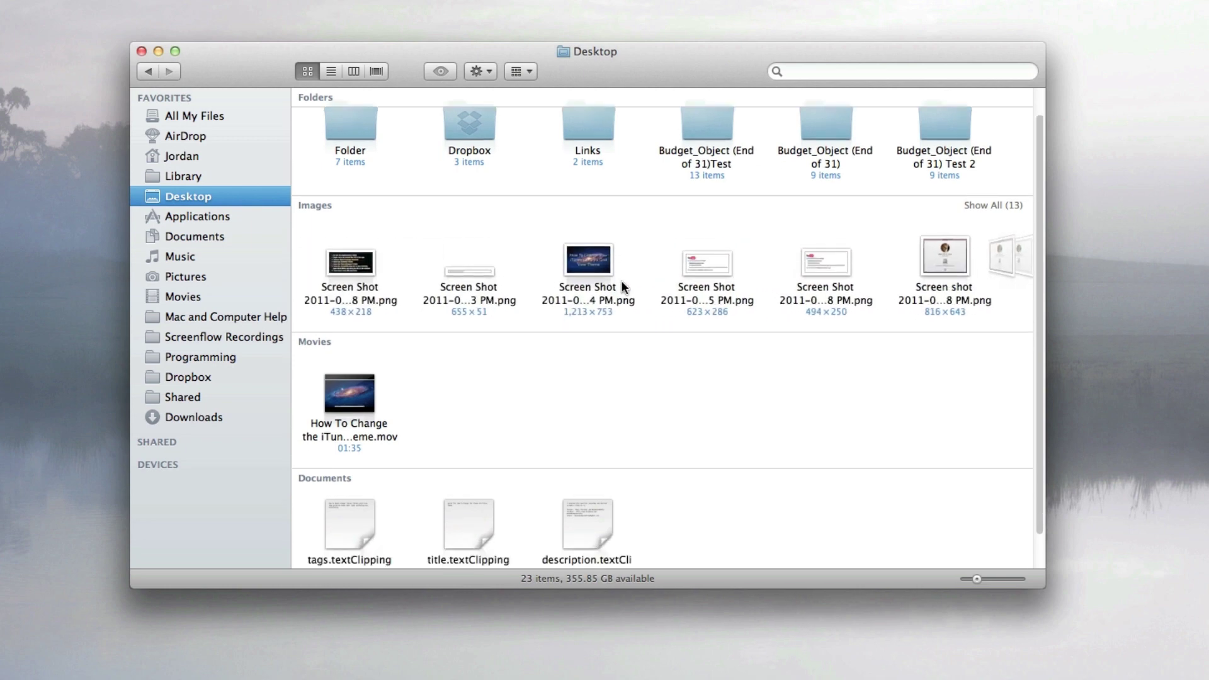
scroll(617, 248, up, 5)
Rearrange the Desktop items by Application and browse the resulting sections.
click(531, 70)
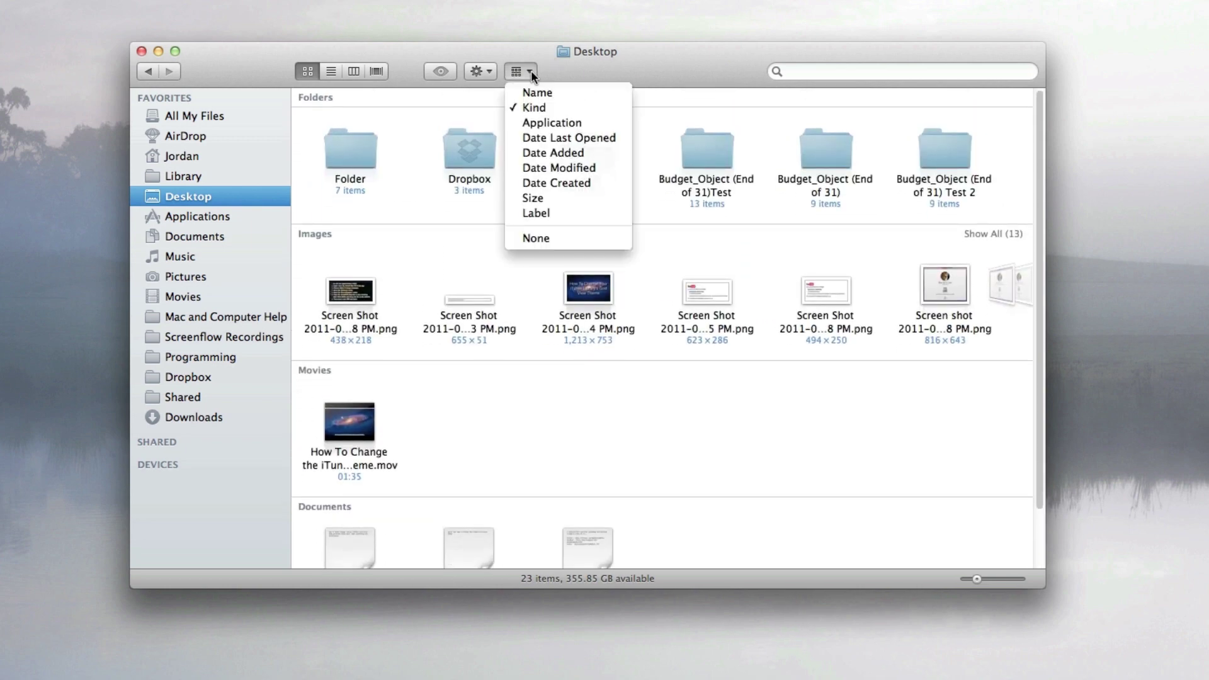
click(536, 123)
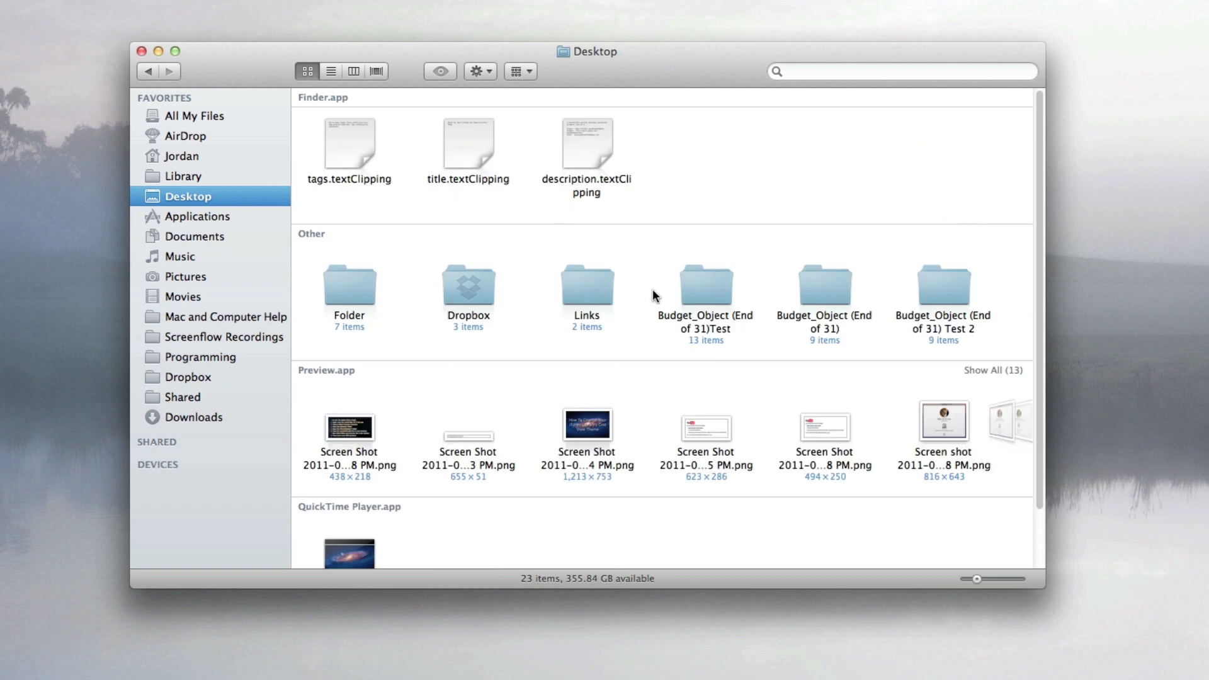
scroll(731, 393, right, 8)
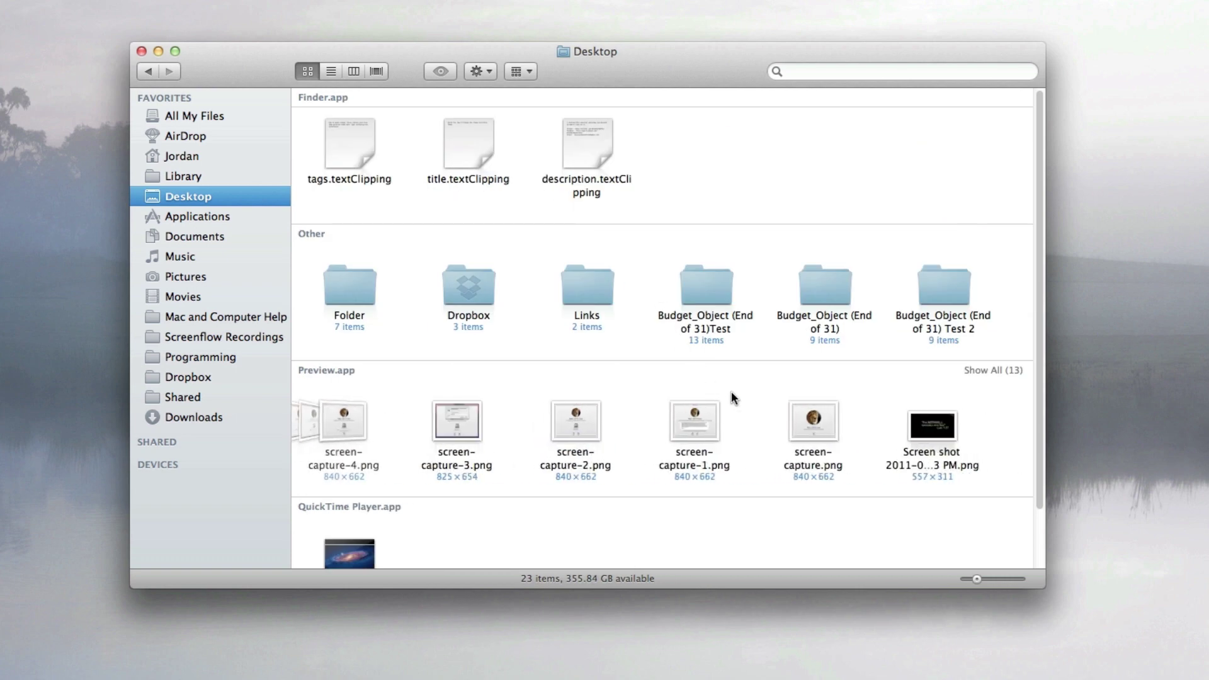
scroll(731, 391, left, 8)
scroll(699, 299, right, 2)
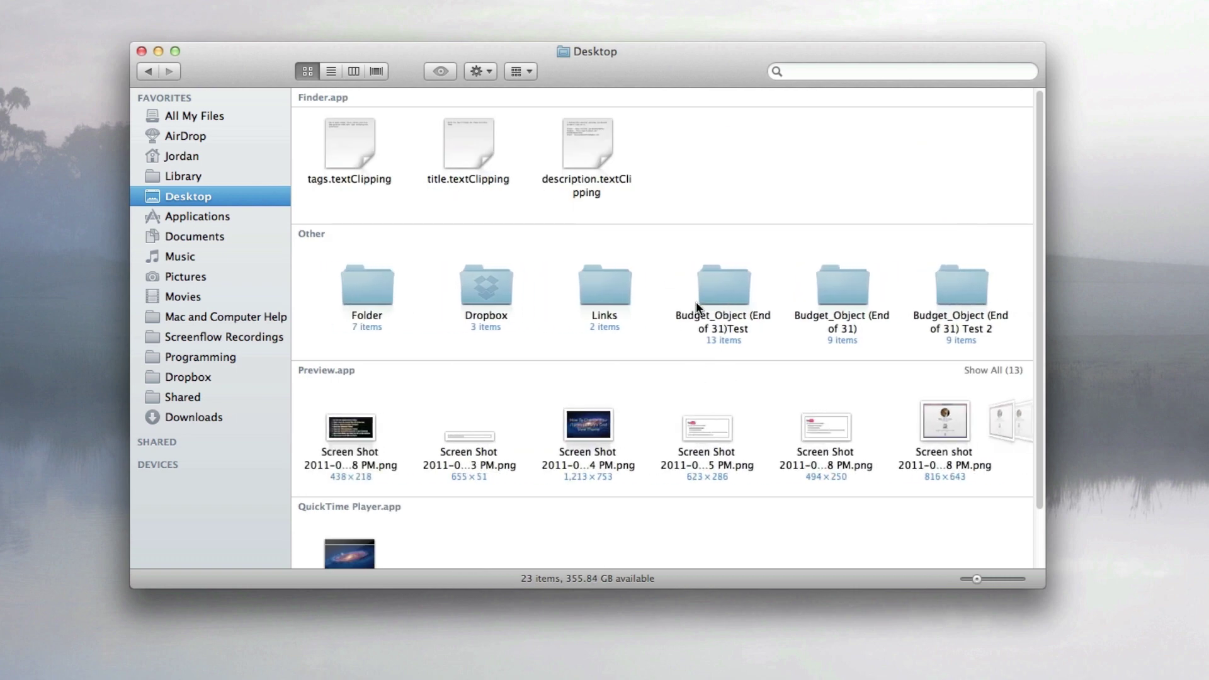
scroll(695, 308, down, 3)
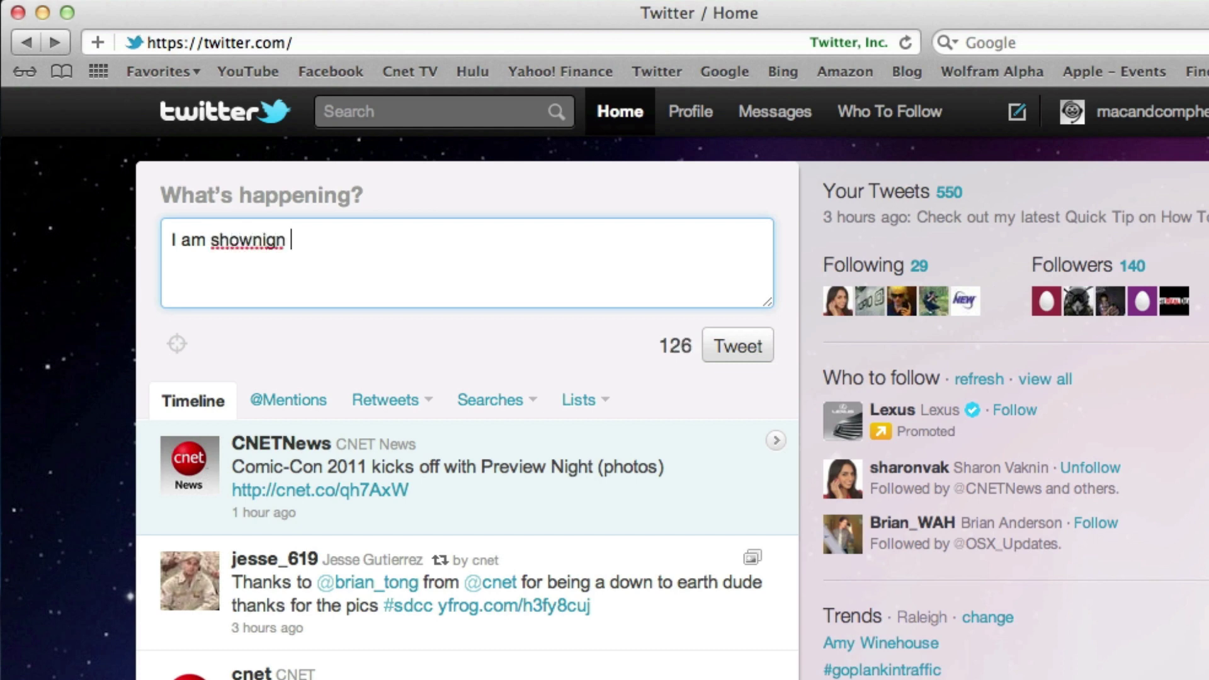
Correct 'shownign' to 'showing' via the spelling suggestion and continue the tweet with 'off new featurres'.
key(BackSpace)
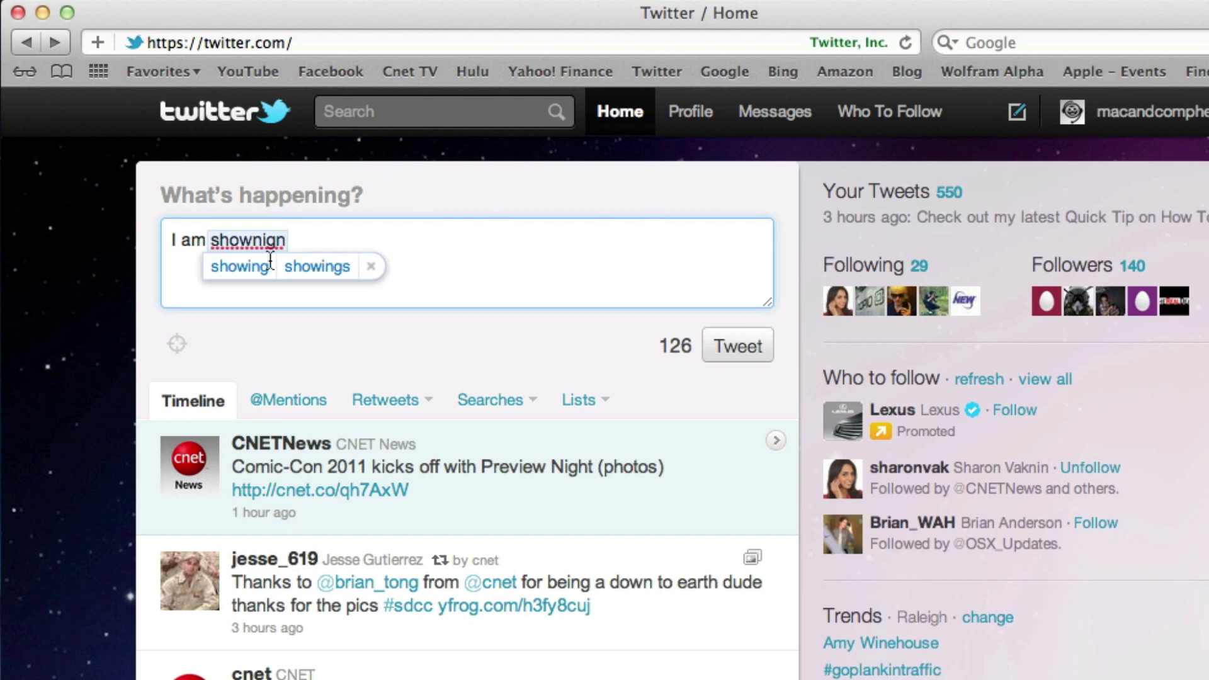
click(219, 269)
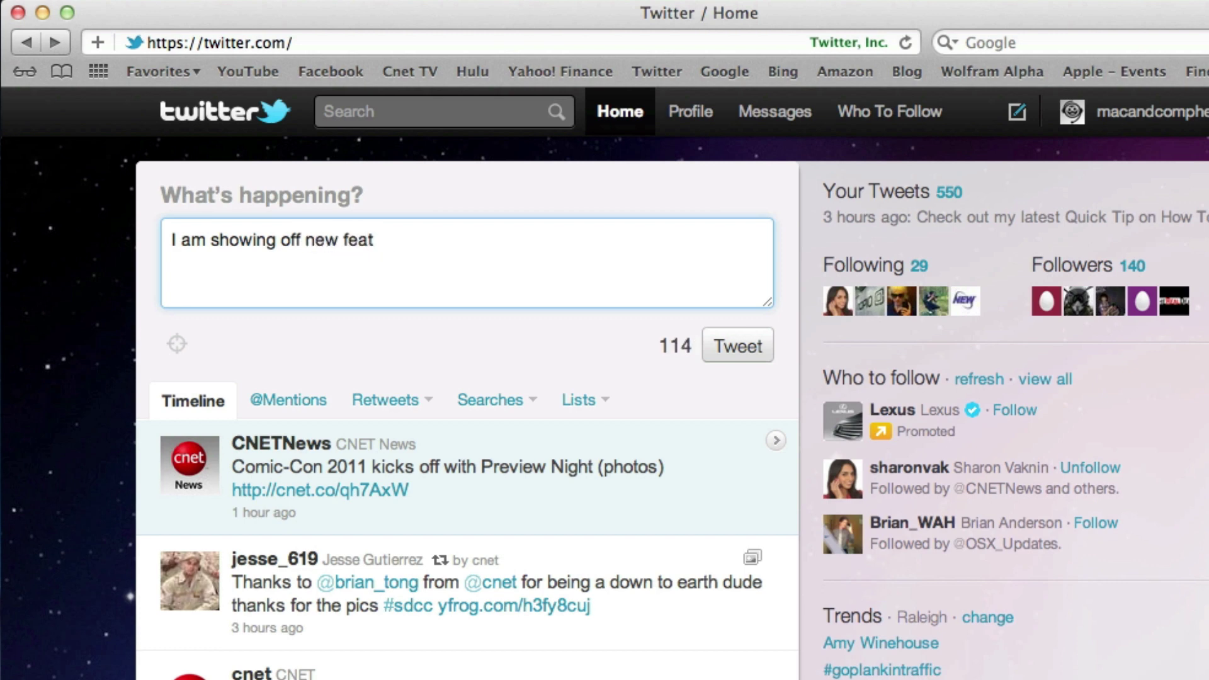
text(off new featurres)
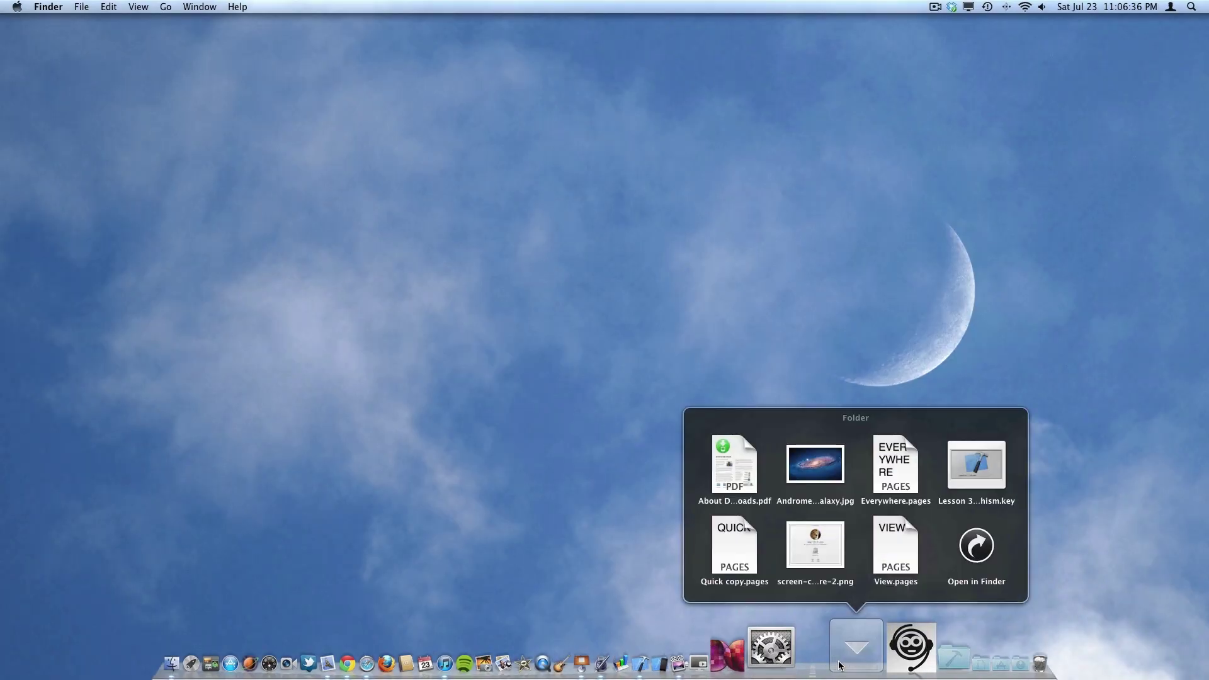
key(space)
key(space)
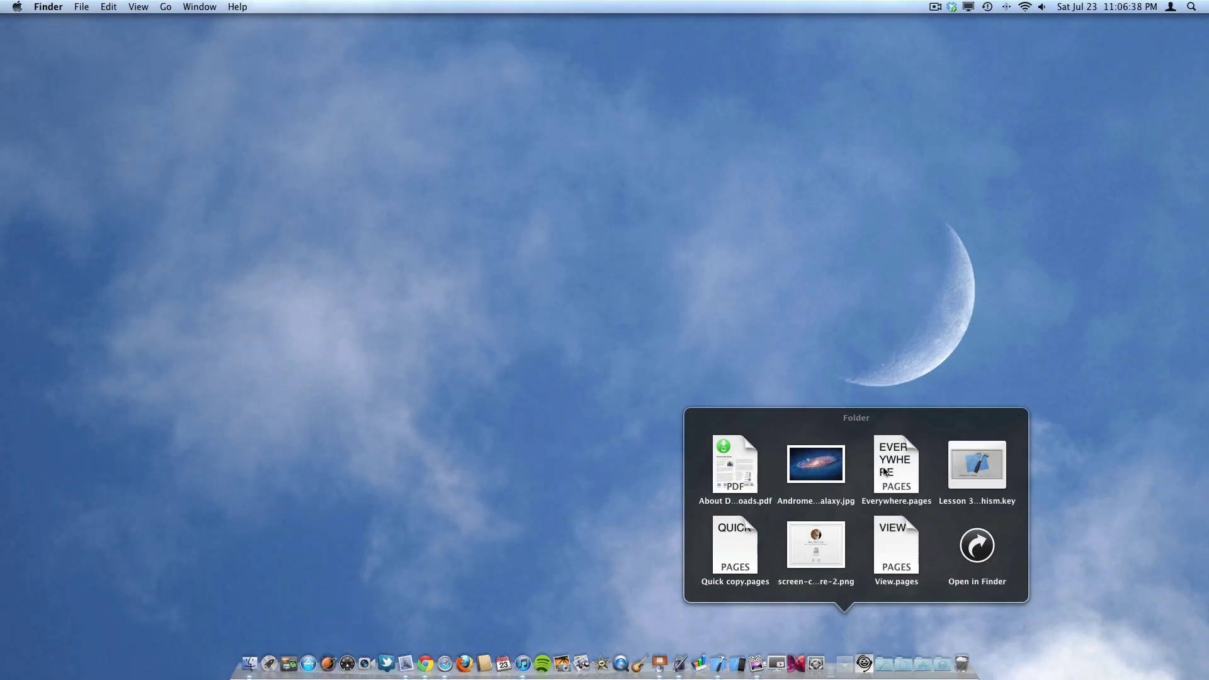
key(space)
key(space)
key(space)
key(space)
key(space)
key(space)
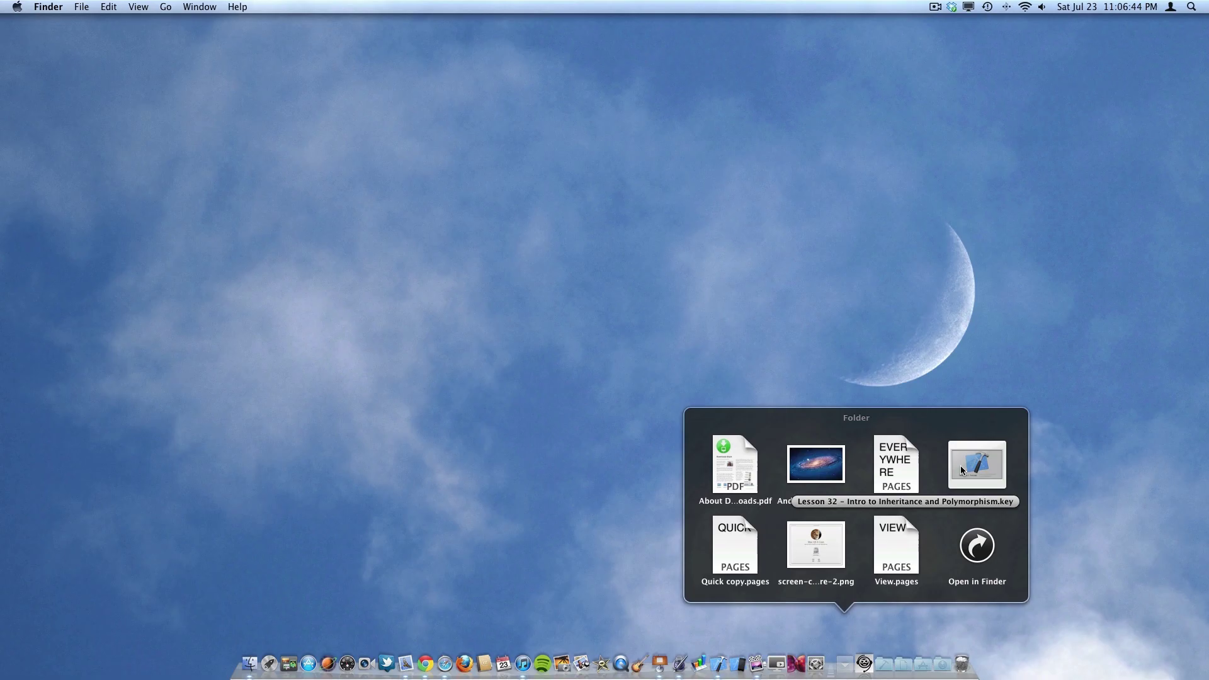
key(space)
scroll(716, 430, down, 10)
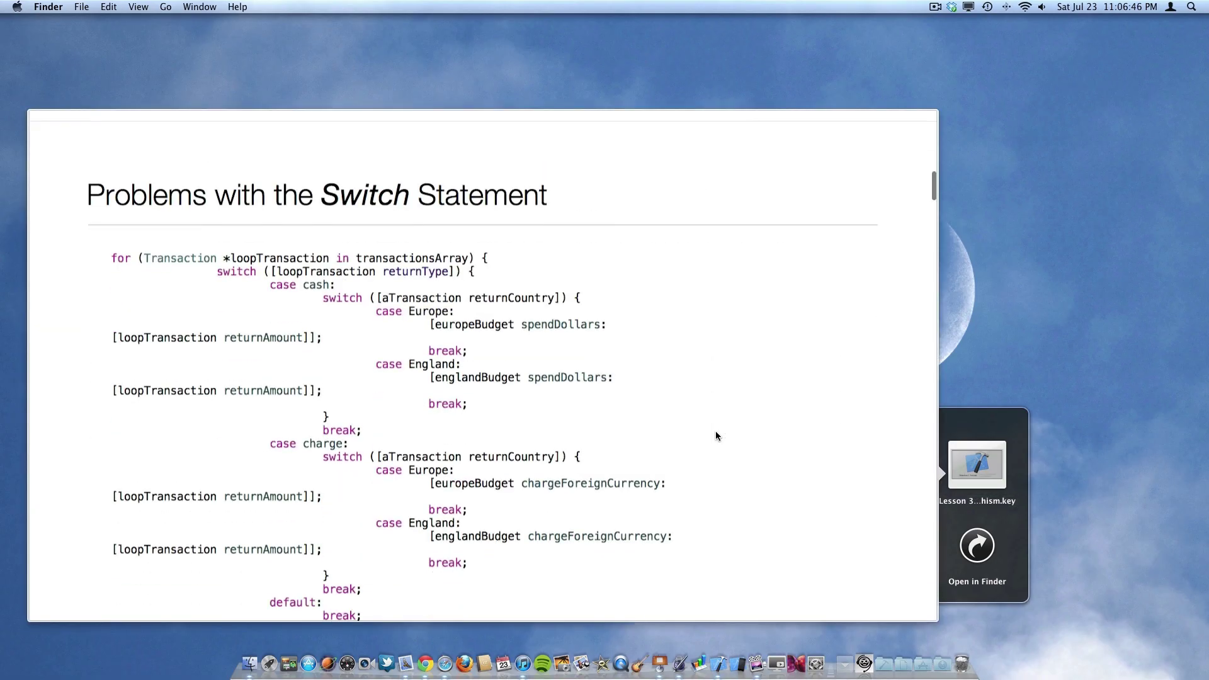
scroll(716, 434, down, 15)
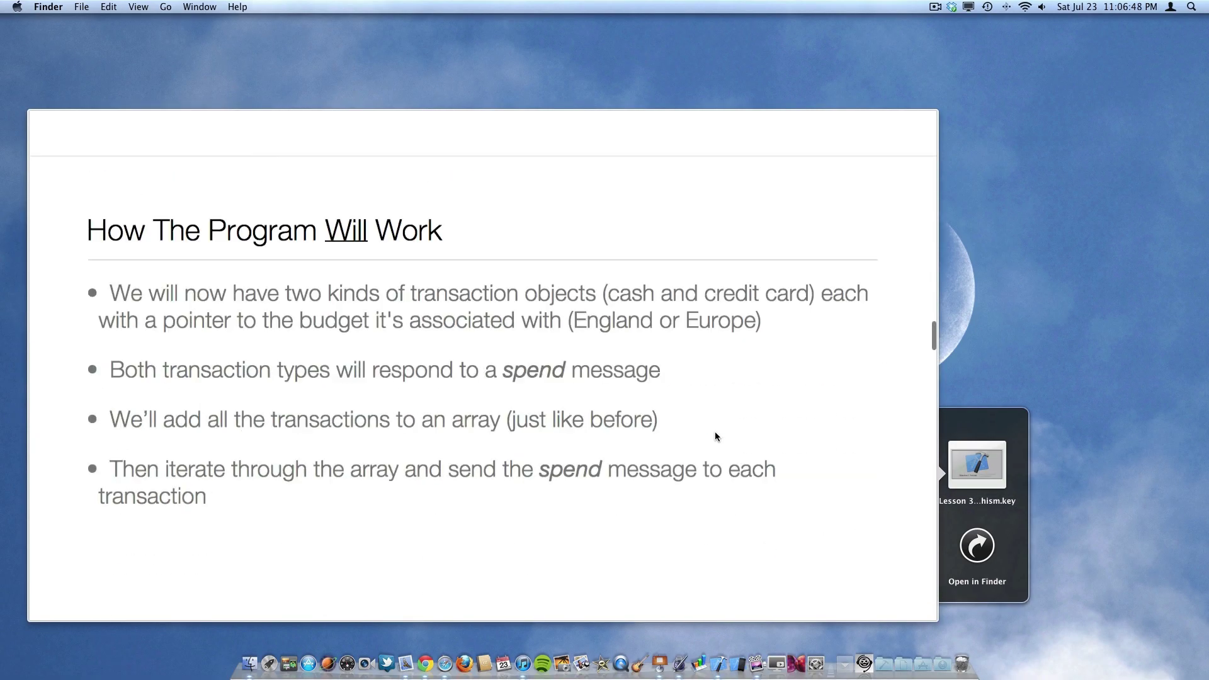
scroll(715, 434, up, 10)
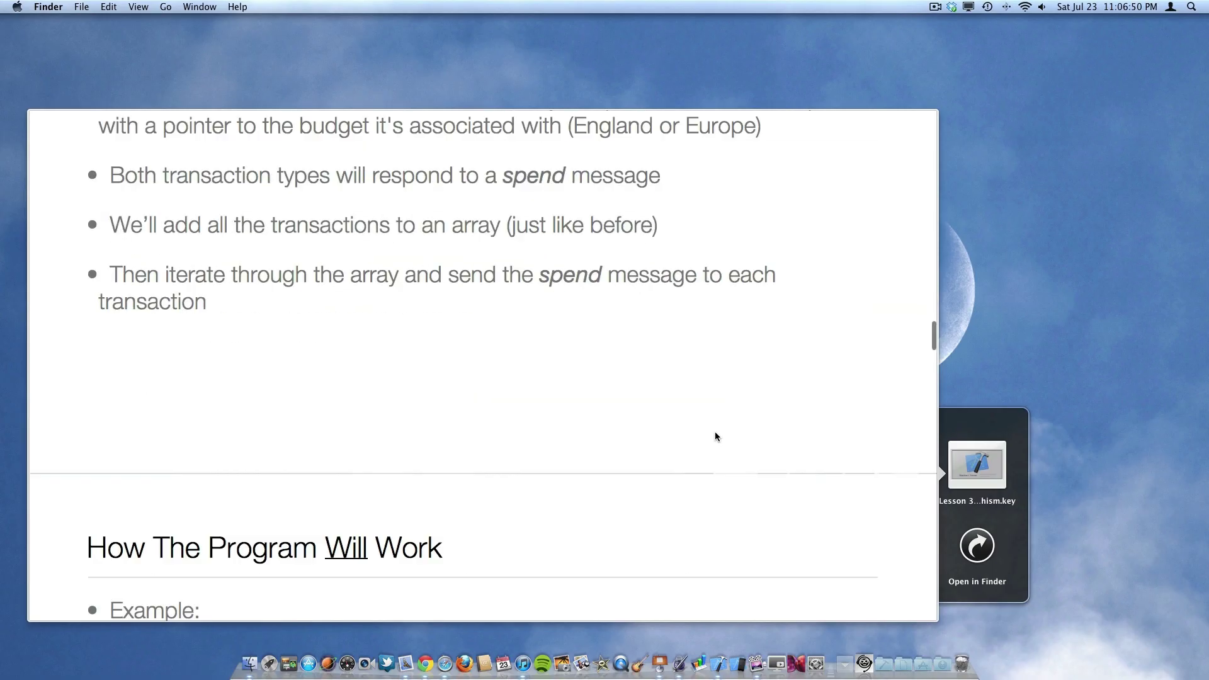
key(space)
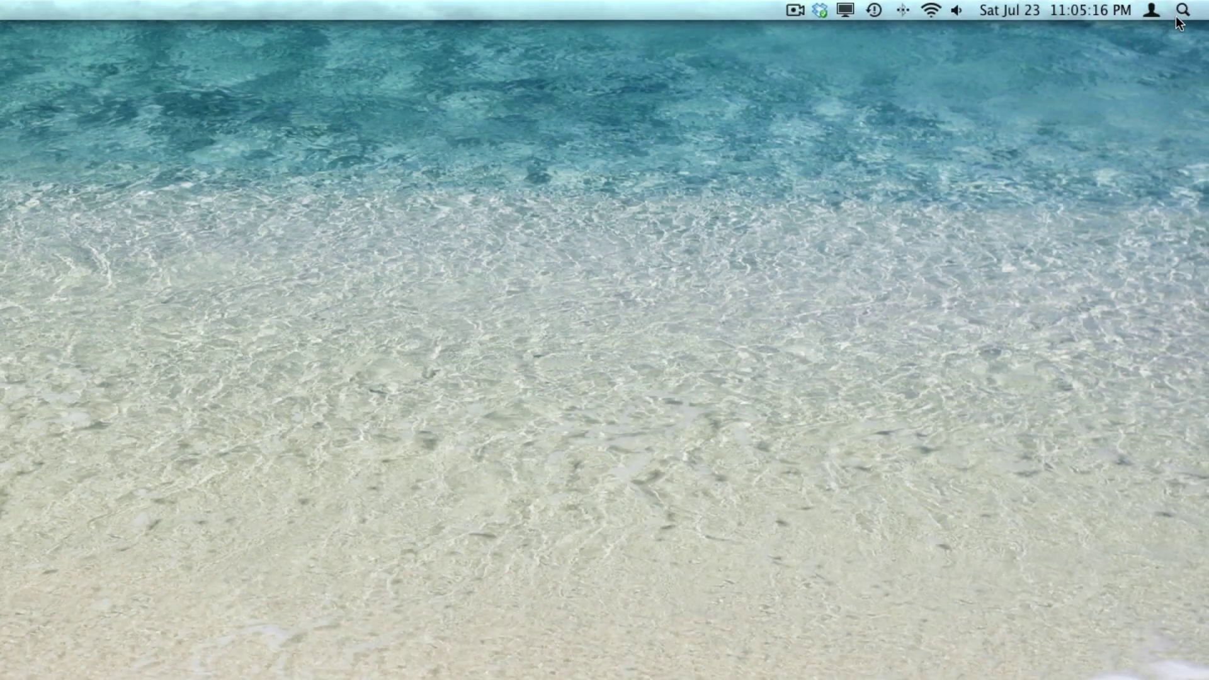
Preview the Lesson 32 YouTube webpage from Spotlight's 'objective-c tutorial lesson 32' results, pausing and resuming its video.
click(1184, 11)
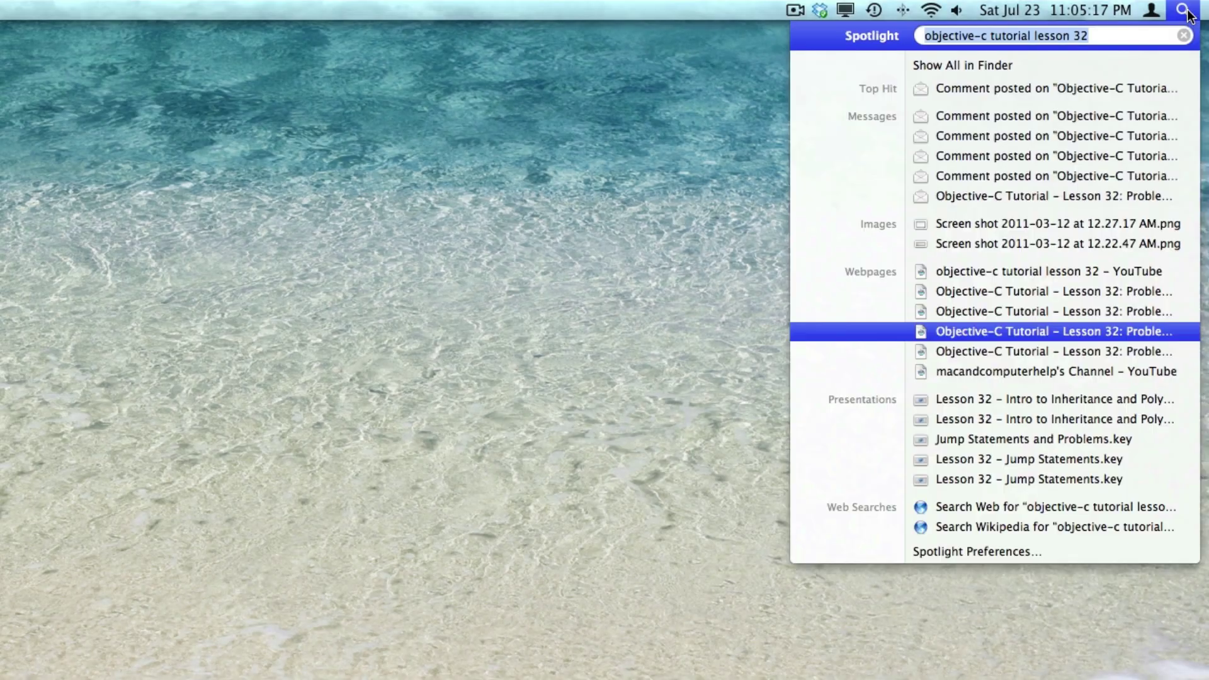
click(1138, 35)
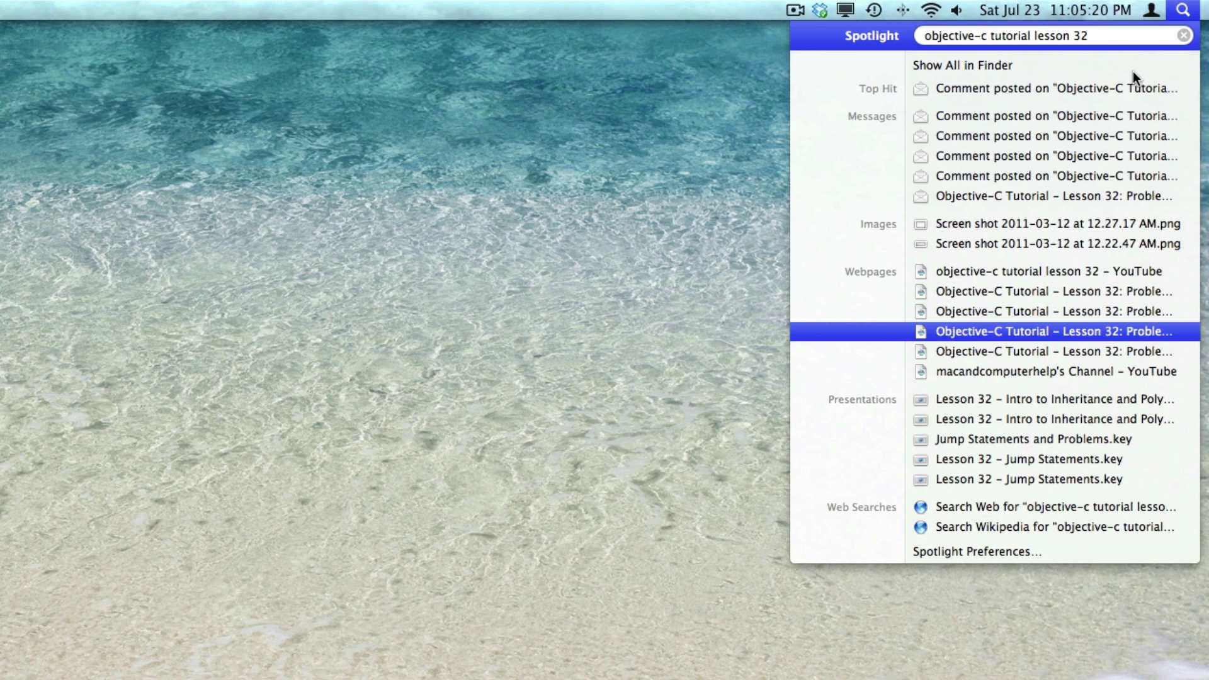
mouse_move(1123, 331)
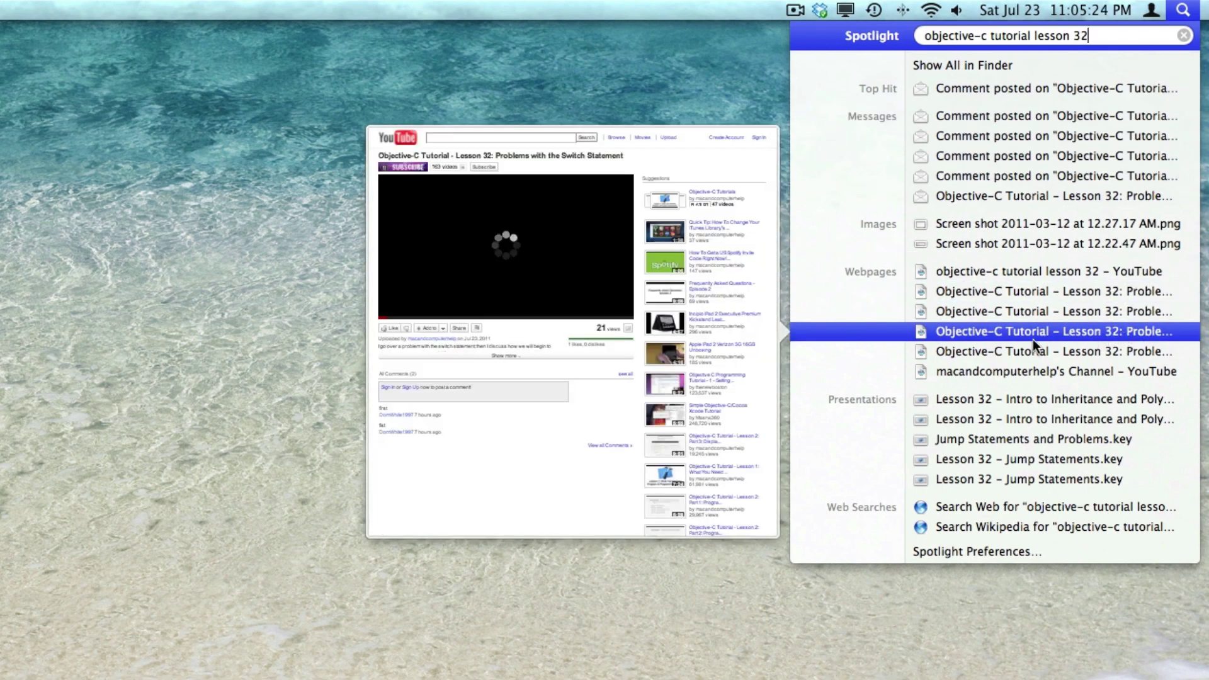
click(449, 247)
click(483, 285)
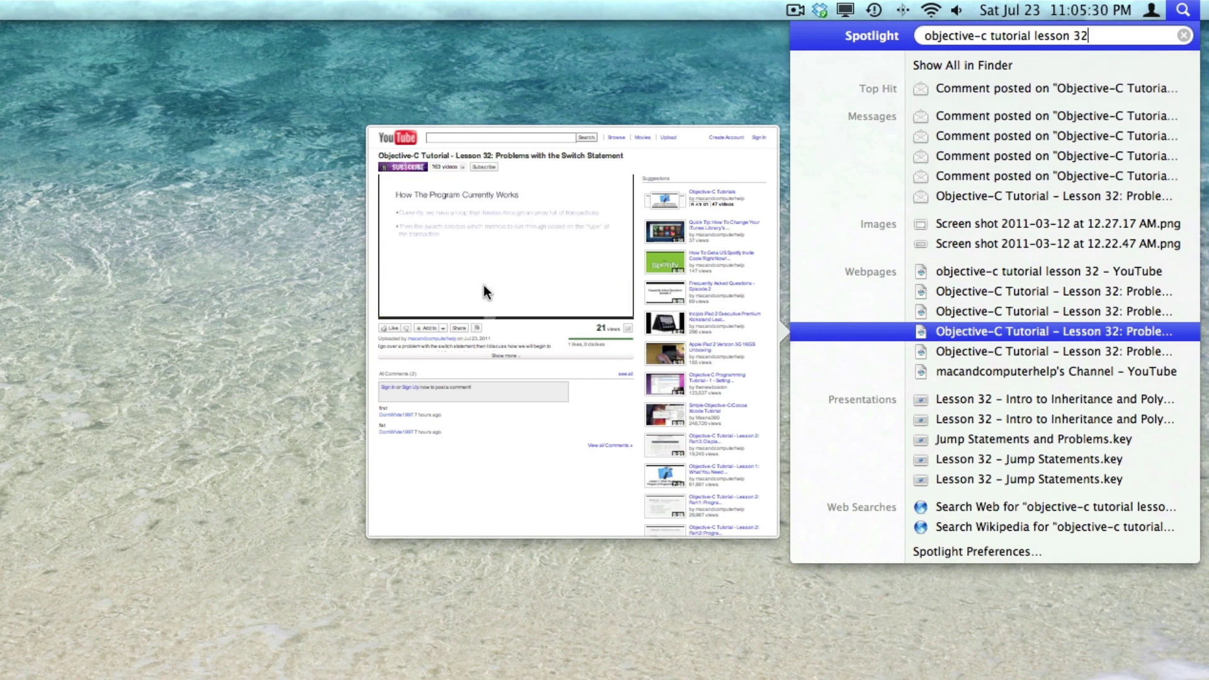
click(481, 265)
mouse_move(493, 316)
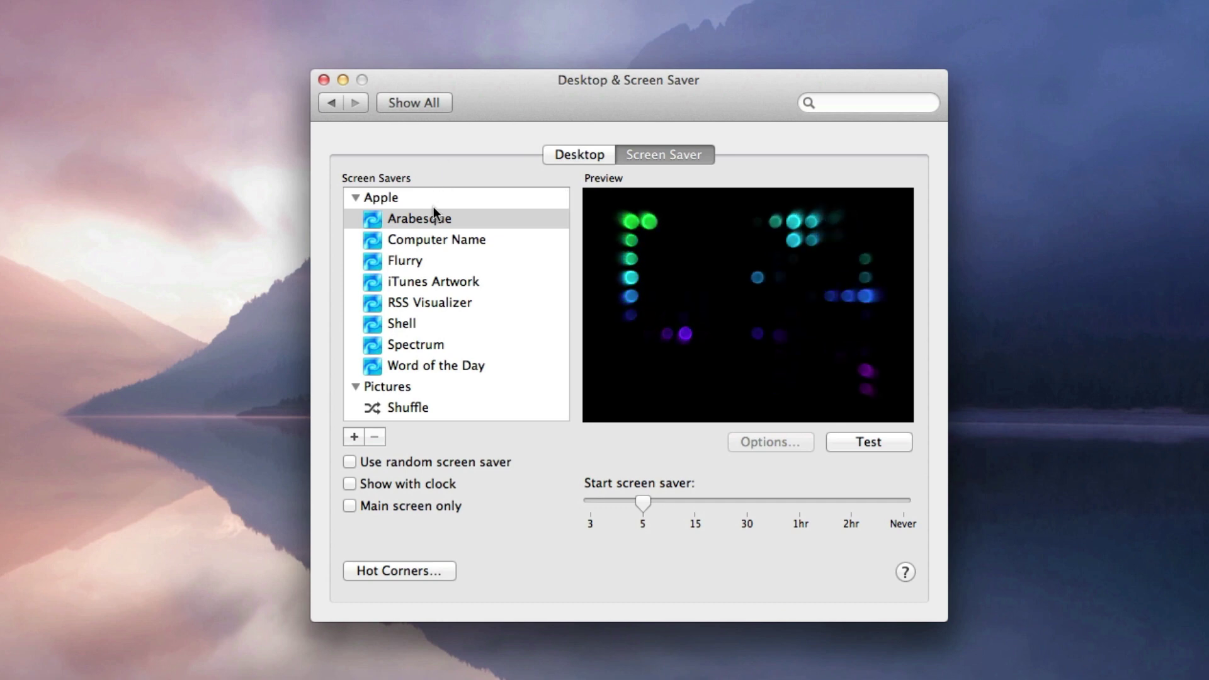
Choose iTunes Artwork from the Apple screen saver list.
click(439, 282)
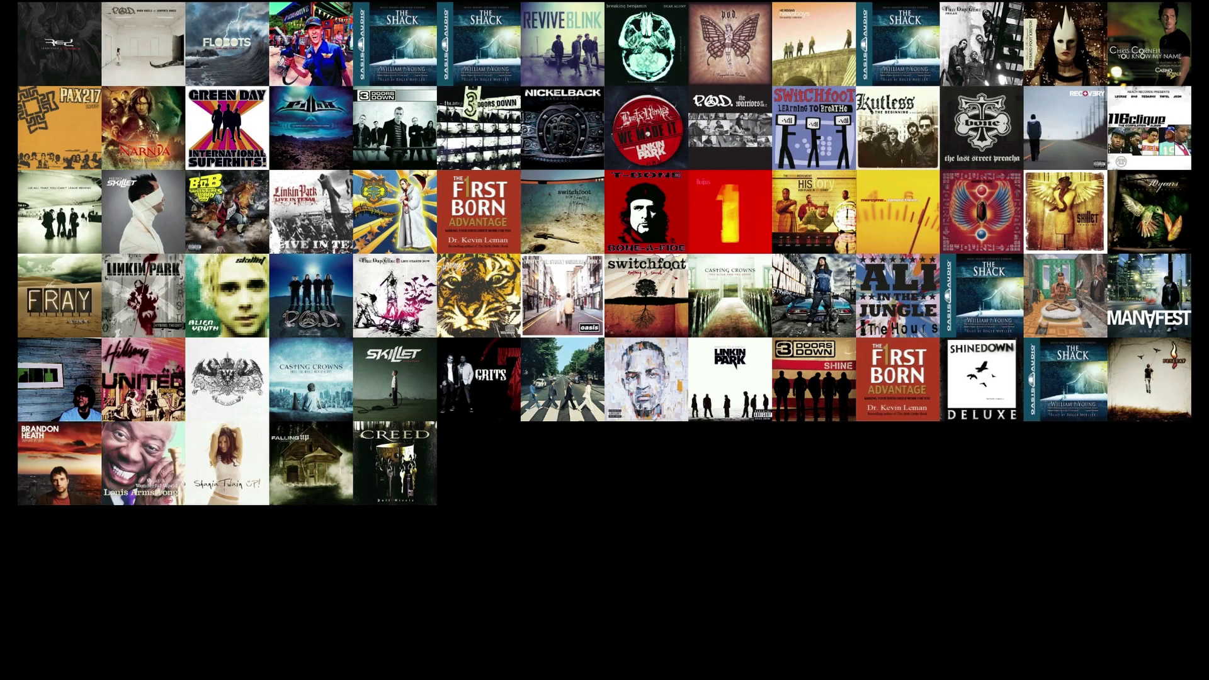
Play a song preview from an album cover in the iTunes Artwork screensaver, then exit it.
mouse_move(1156, 33)
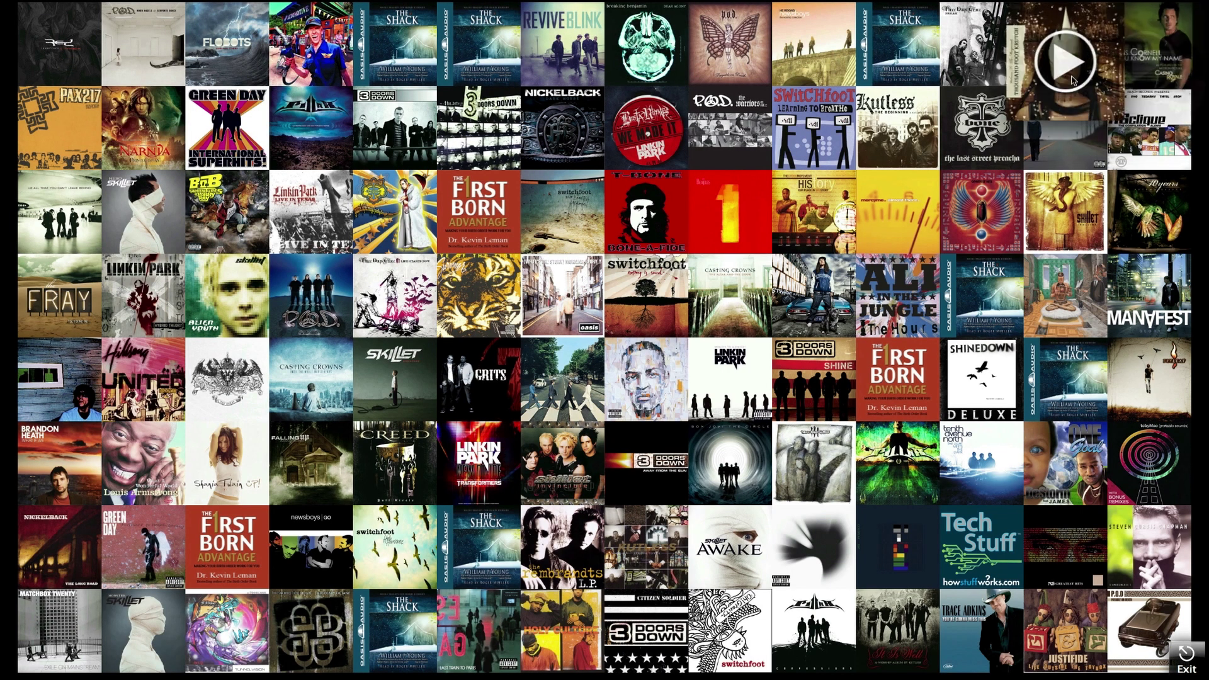
mouse_move(838, 147)
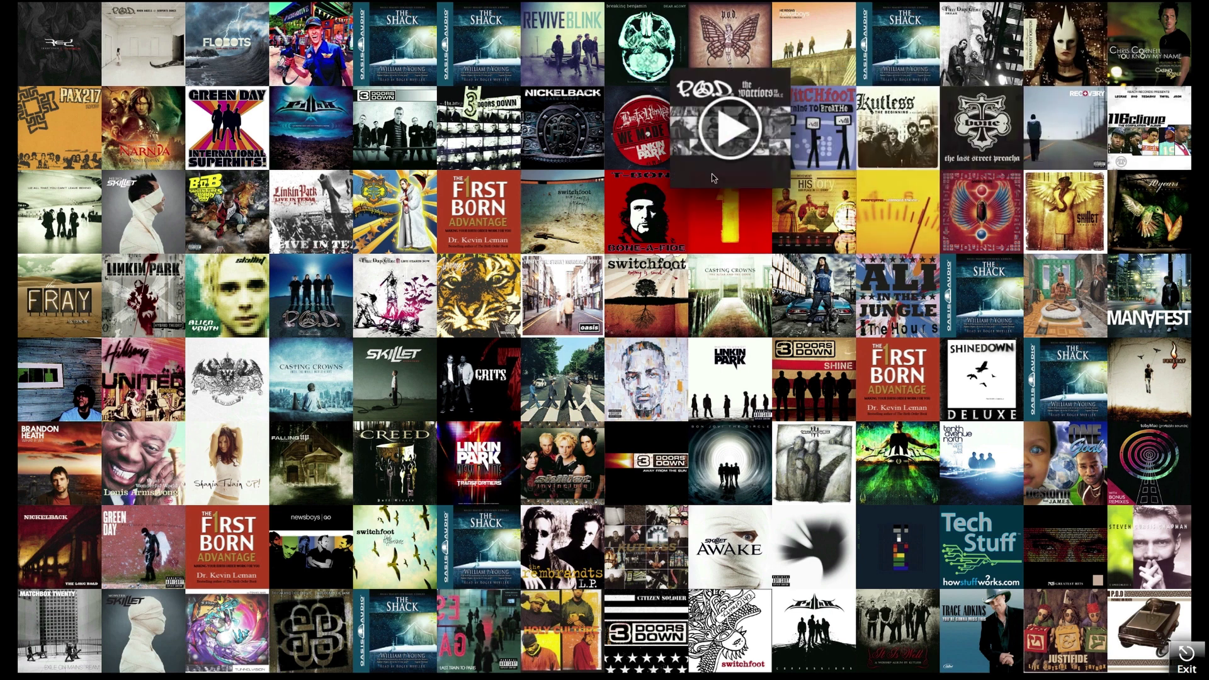
click(573, 202)
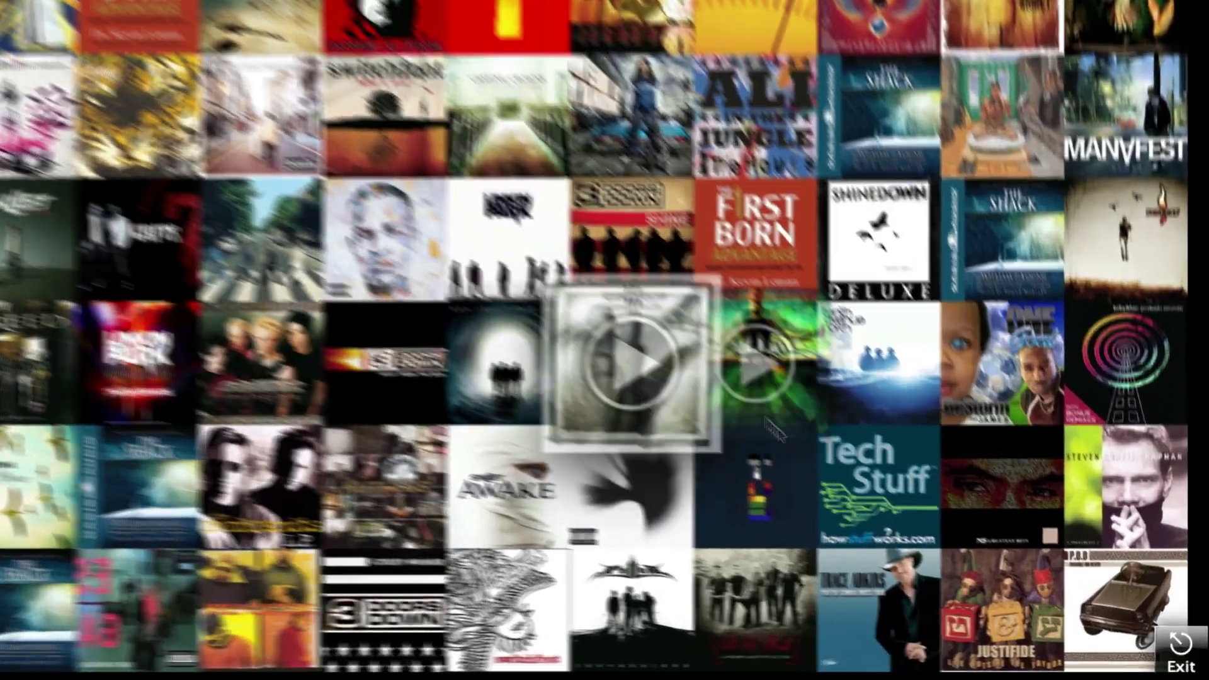
mouse_move(785, 440)
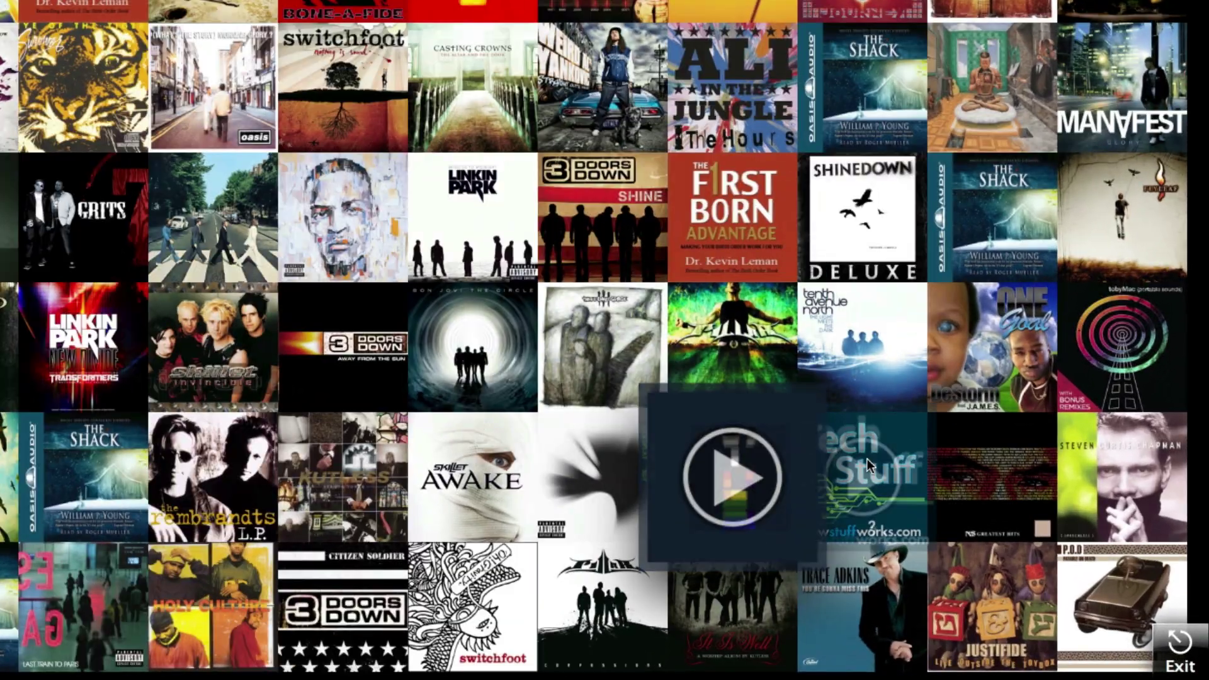
click(1189, 658)
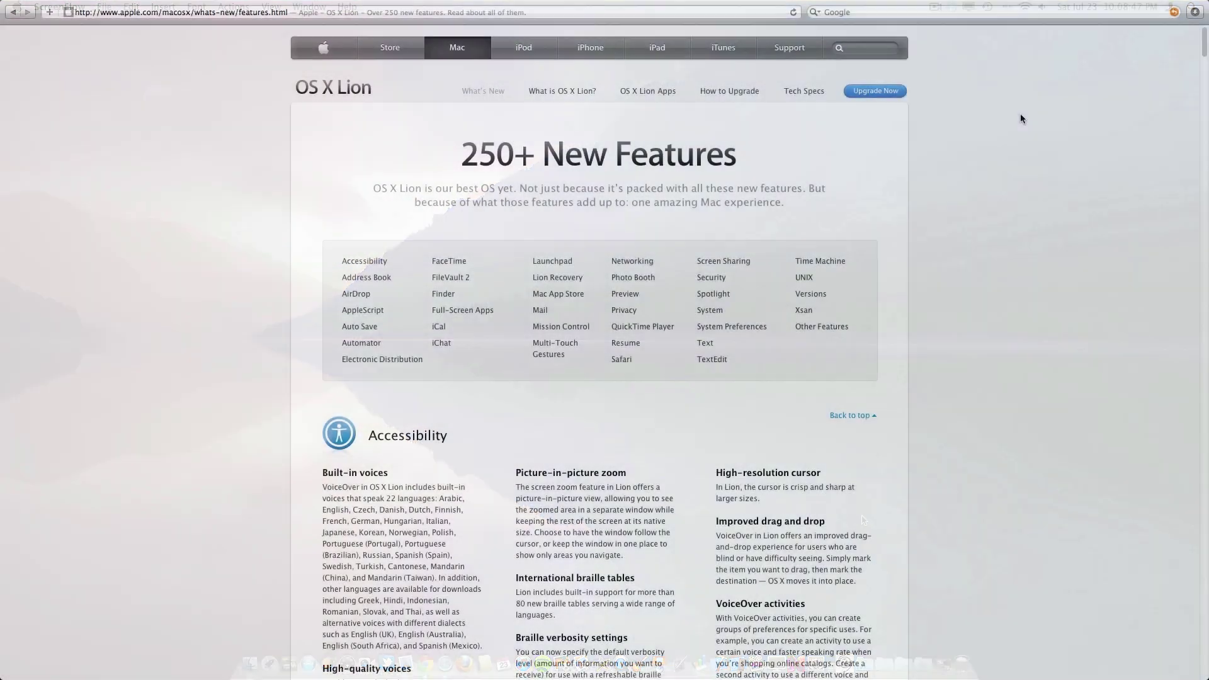
Scroll Apple's 'Over 250 new features' page down to the TextEdit and Time Machine sections.
scroll(1021, 114, down, 15)
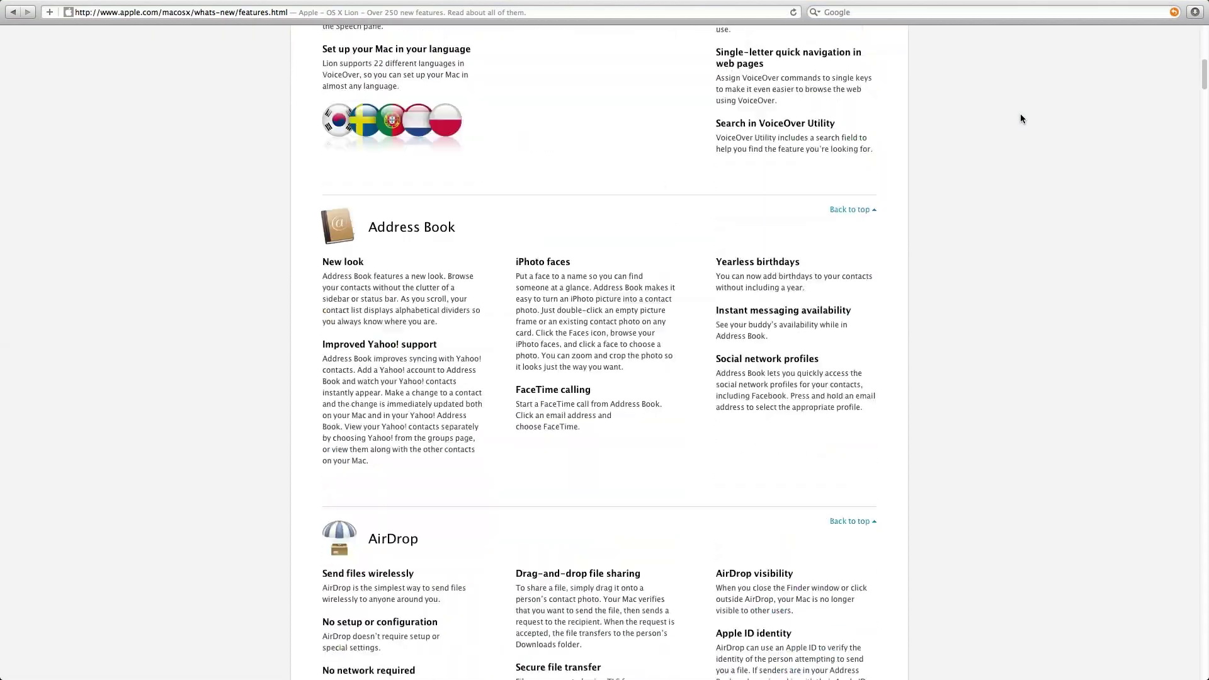
scroll(1020, 115, down, 20)
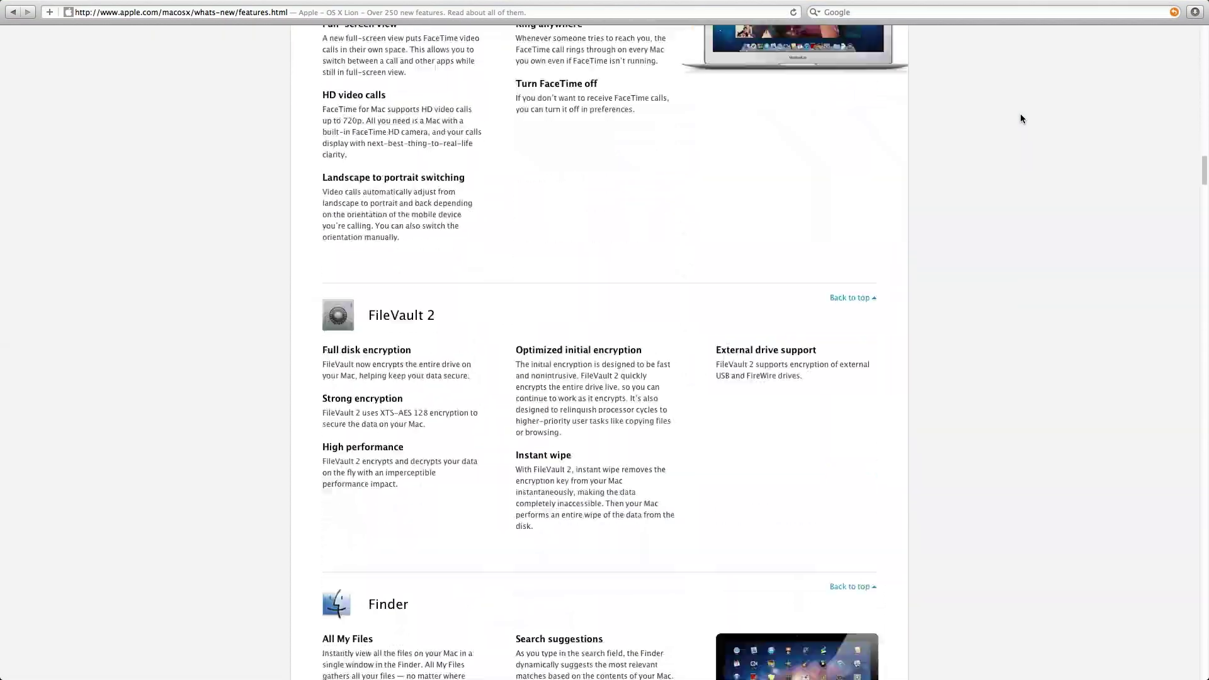
scroll(1021, 118, down, 20)
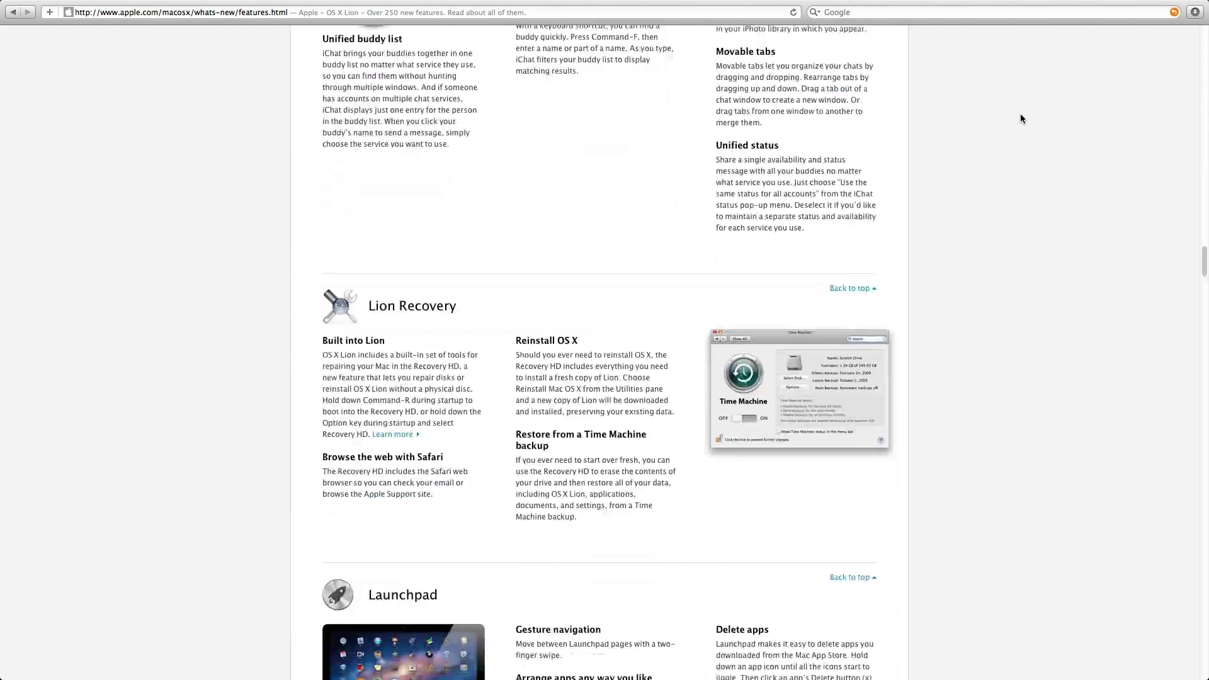
scroll(1021, 119, down, 20)
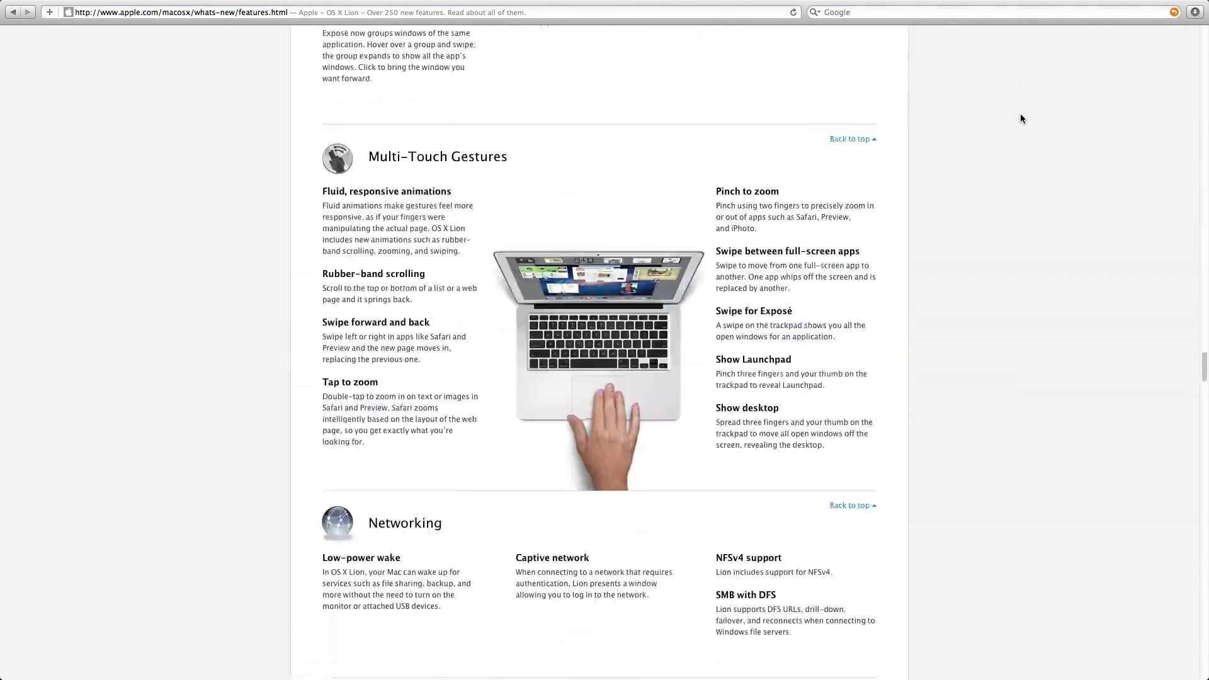
scroll(1021, 119, down, 20)
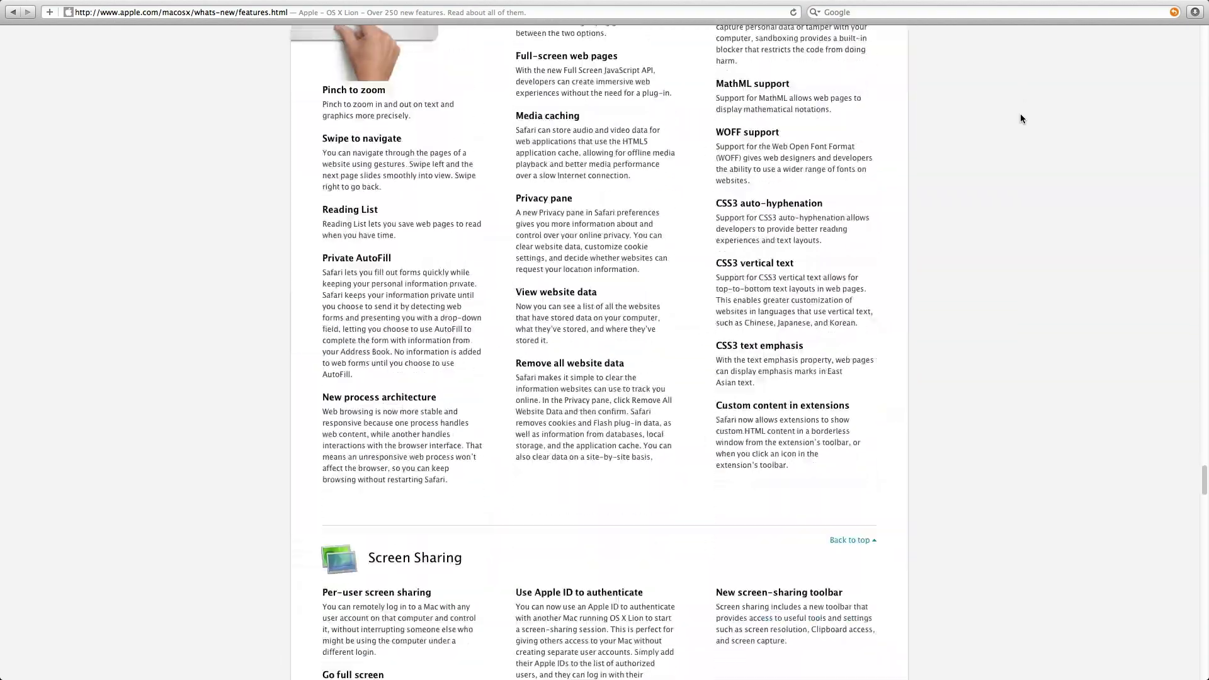
scroll(1021, 118, down, 20)
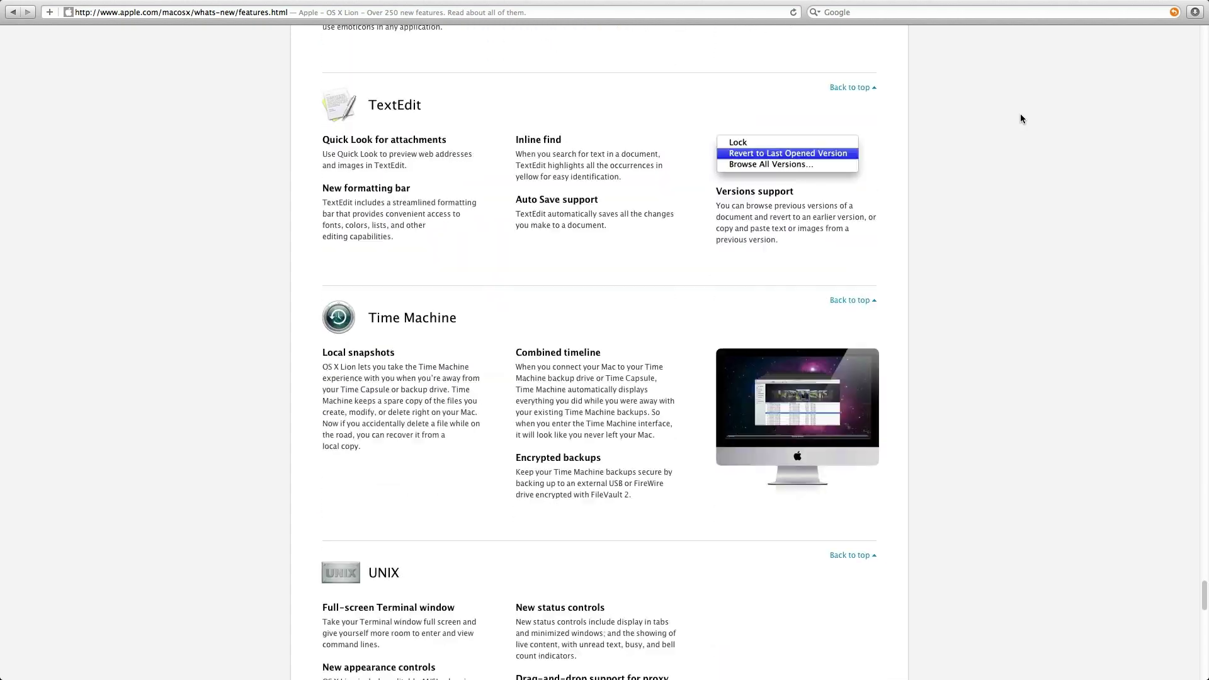